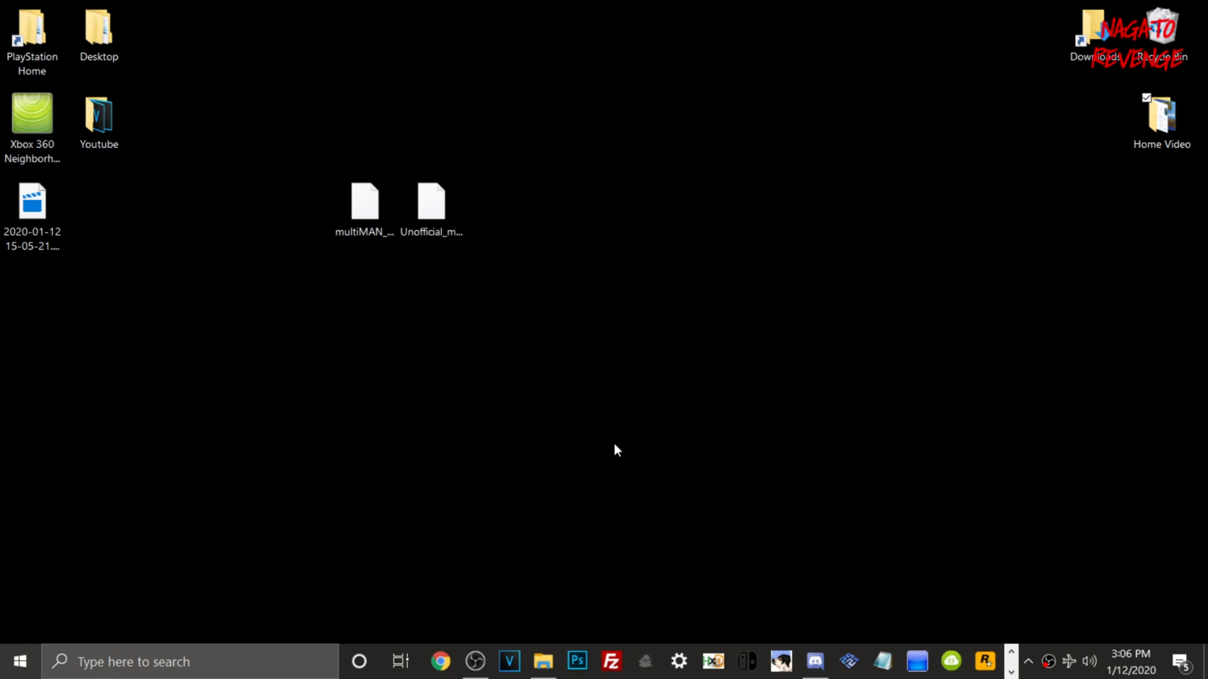
# Step: Examine the full file names of the two multiMAN packages on the desktop and select both files
pyautogui.click(365, 192)
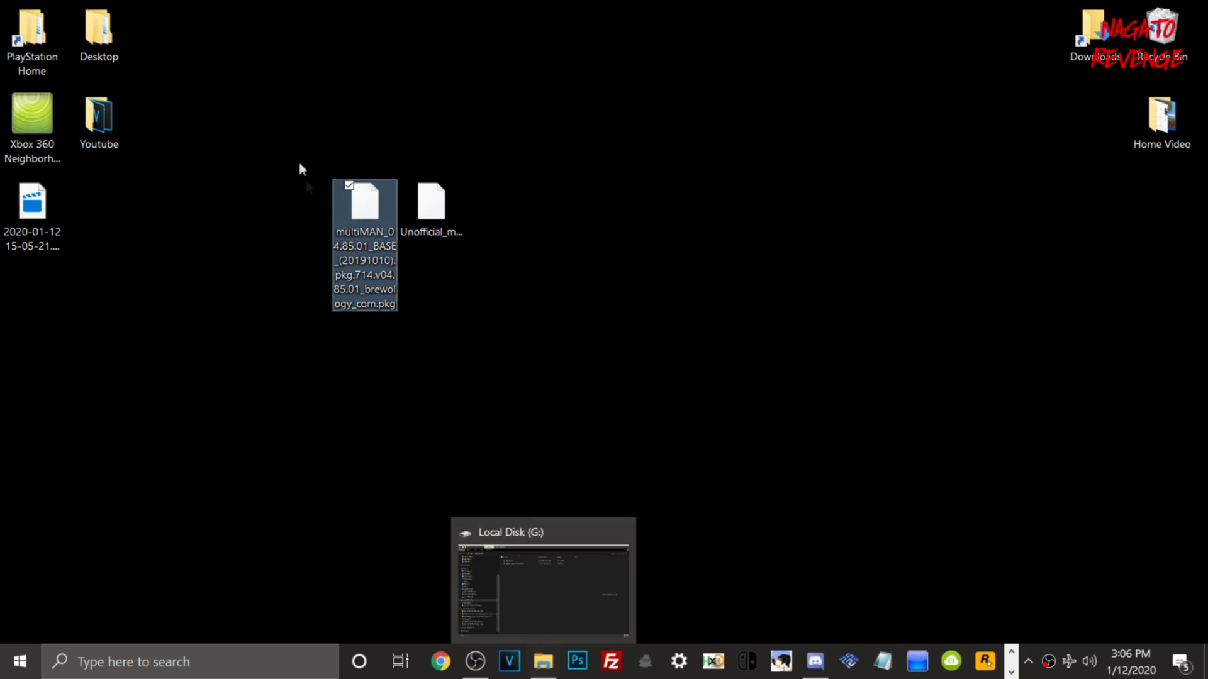
pyautogui.click(431, 208)
pyautogui.click(357, 200)
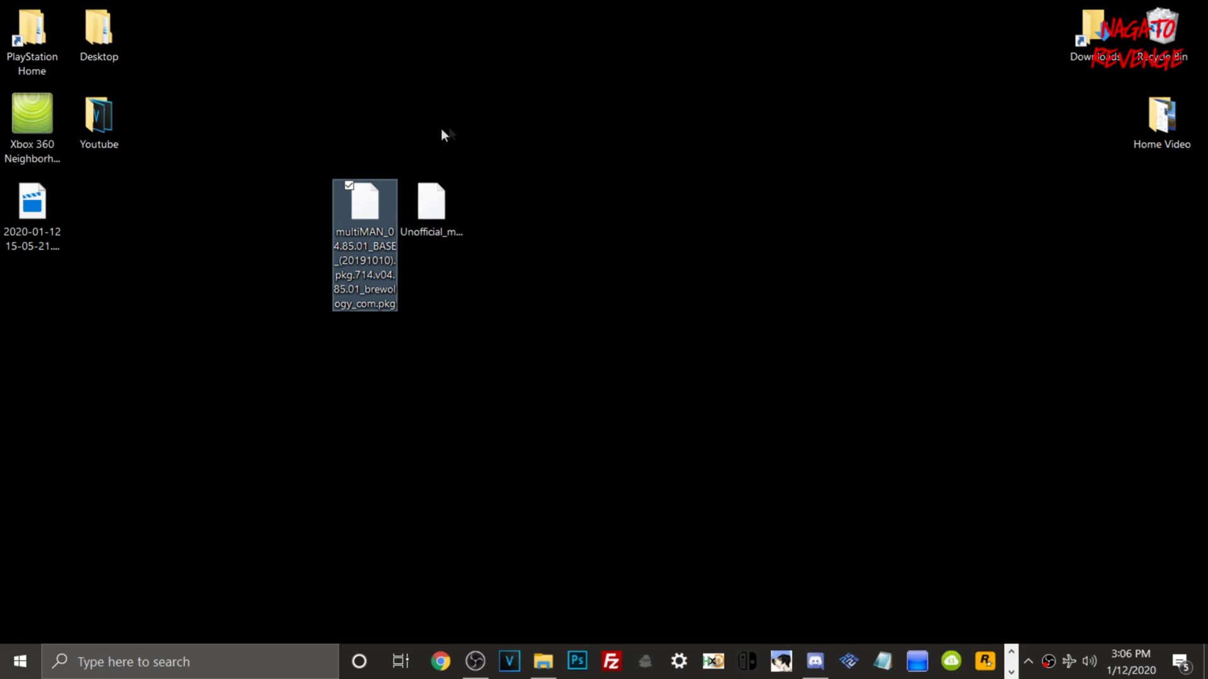
pyautogui.moveTo(356, 115); pyautogui.dragTo(444, 284)
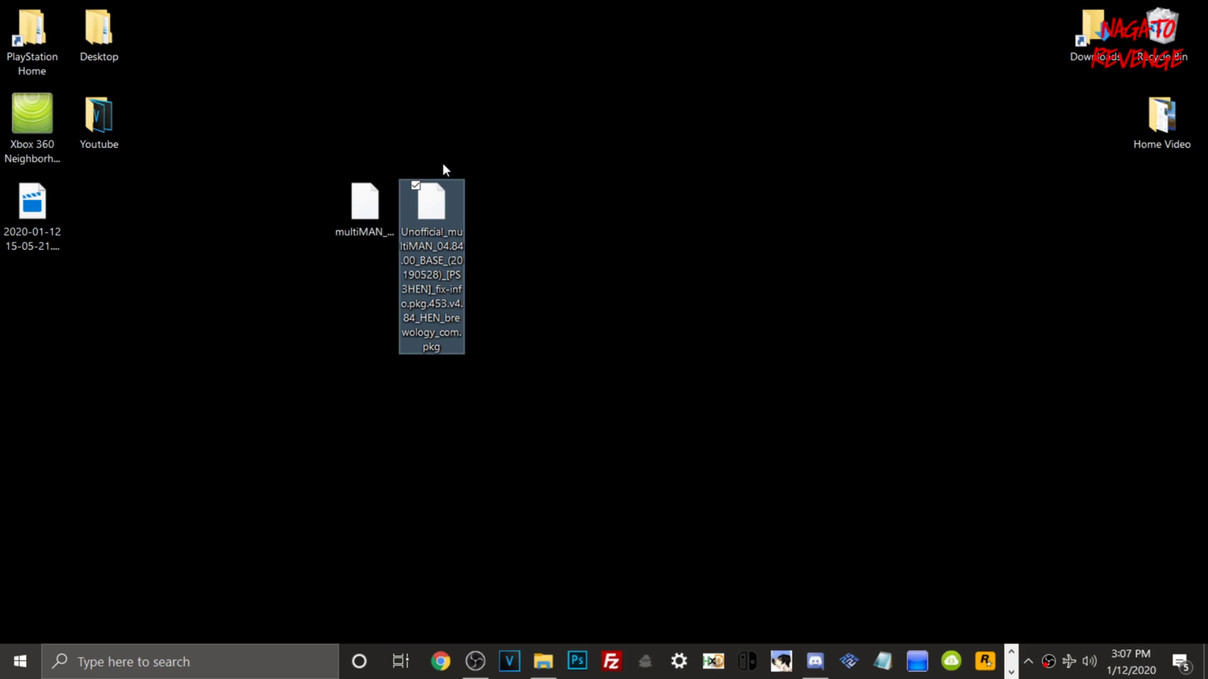
pyautogui.click(351, 215)
pyautogui.moveTo(340, 147); pyautogui.dragTo(459, 246)
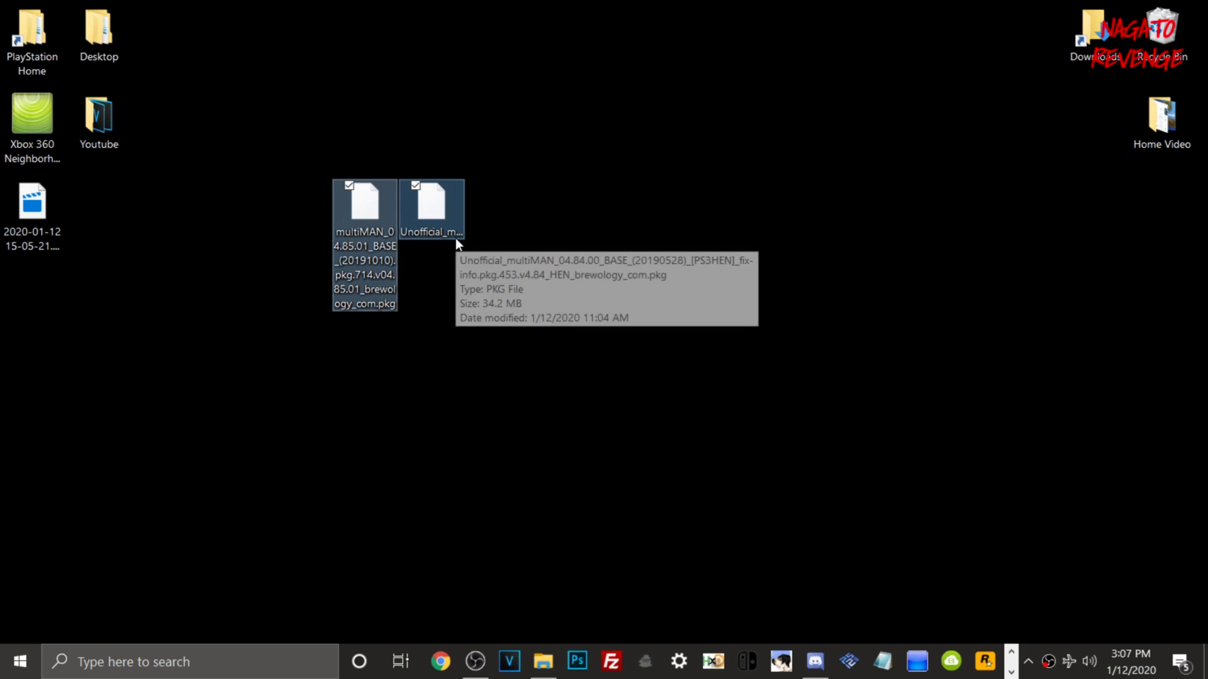
# Step: Open Local Disk (G:) in File Explorer and check its file system and capacity in the drive's properties
pyautogui.click(543, 660)
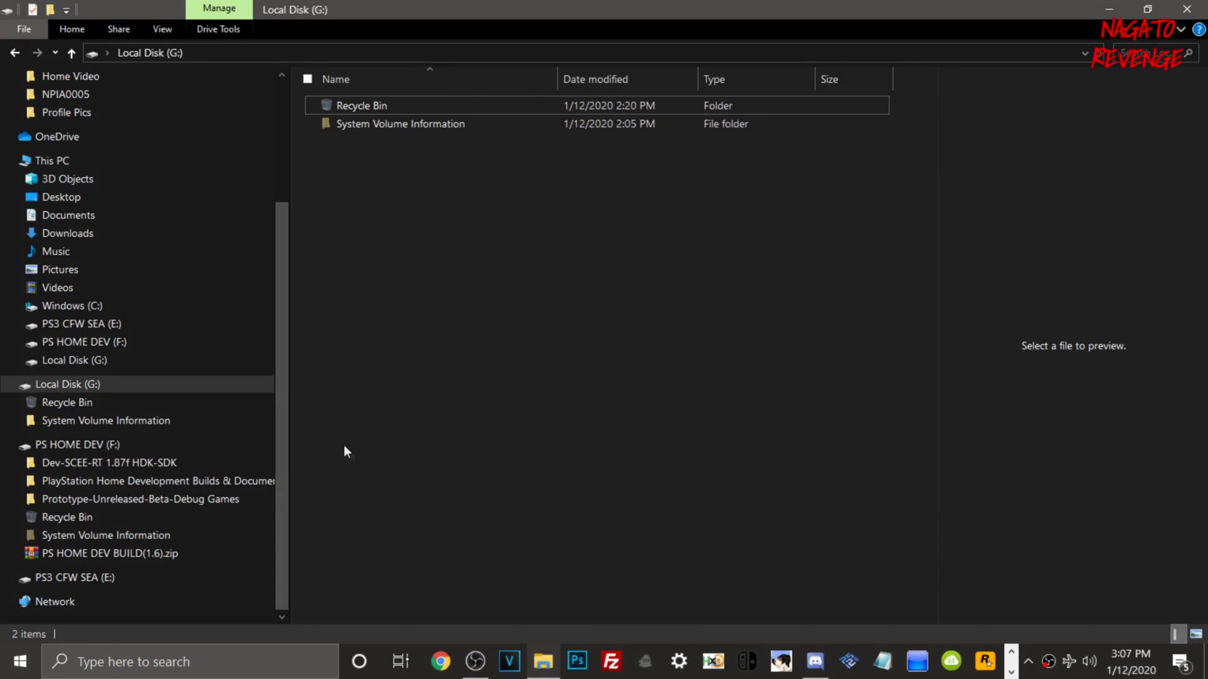
pyautogui.moveTo(290, 423); pyautogui.dragTo(167, 448)
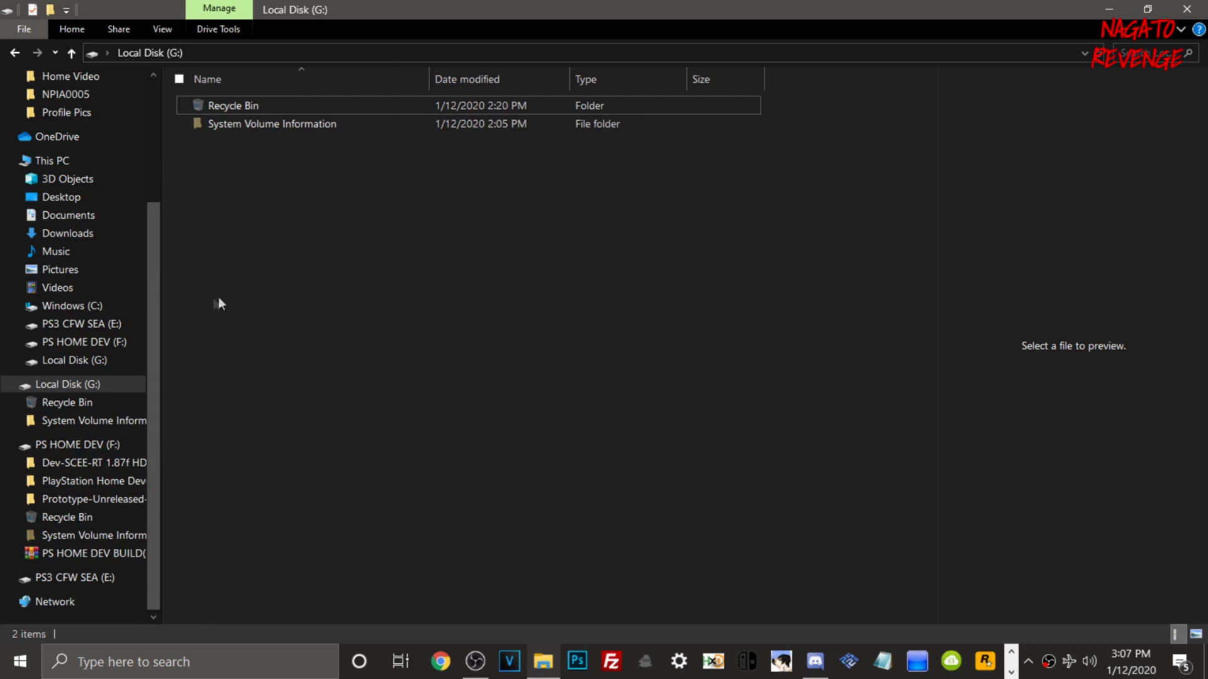
pyautogui.rightClick(109, 383)
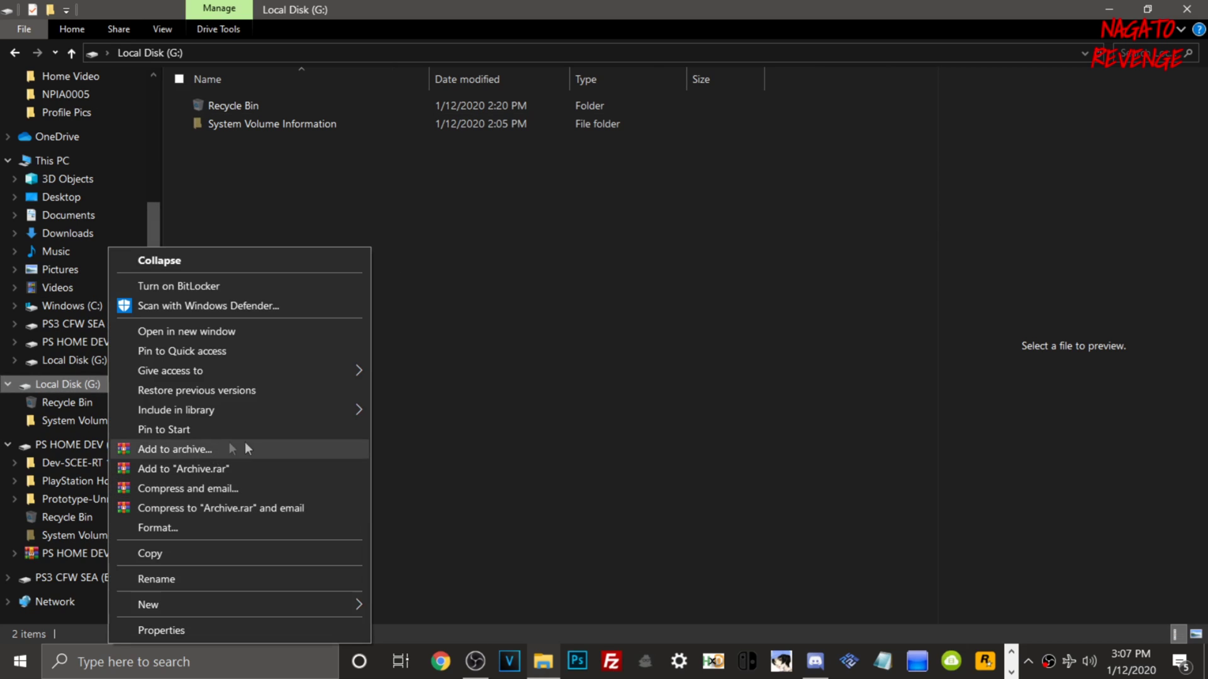
pyautogui.click(244, 625)
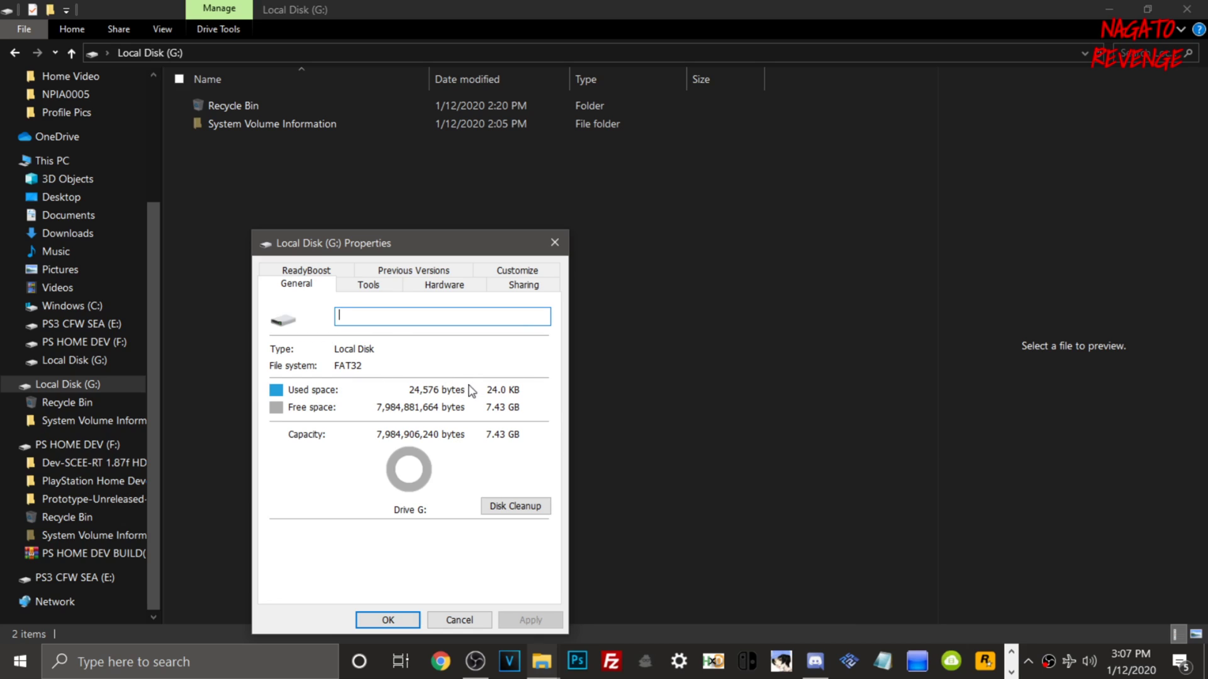
pyautogui.click(450, 619)
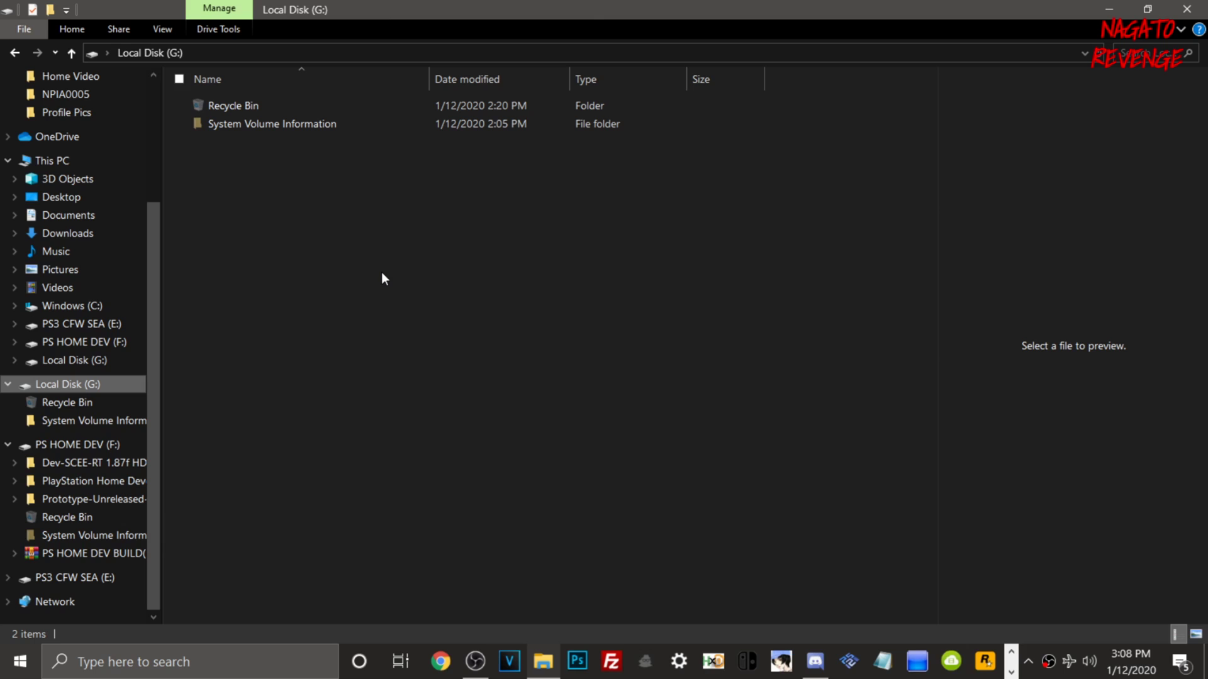
pyautogui.rightClick(101, 395)
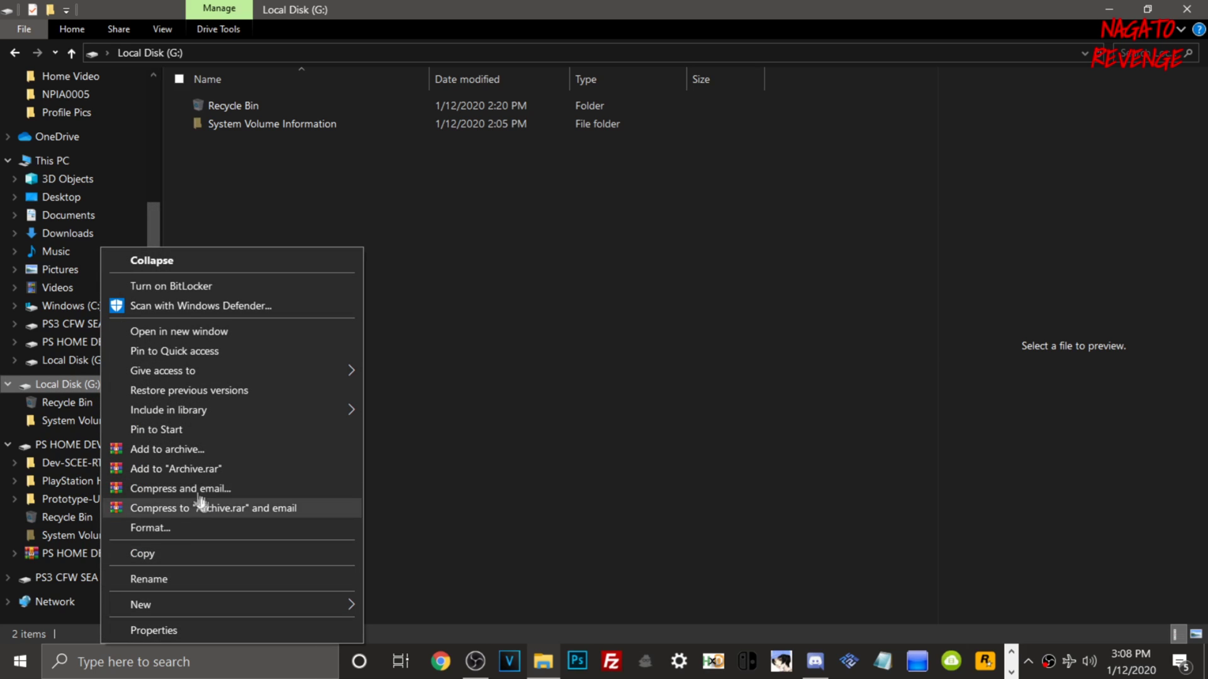
pyautogui.click(193, 630)
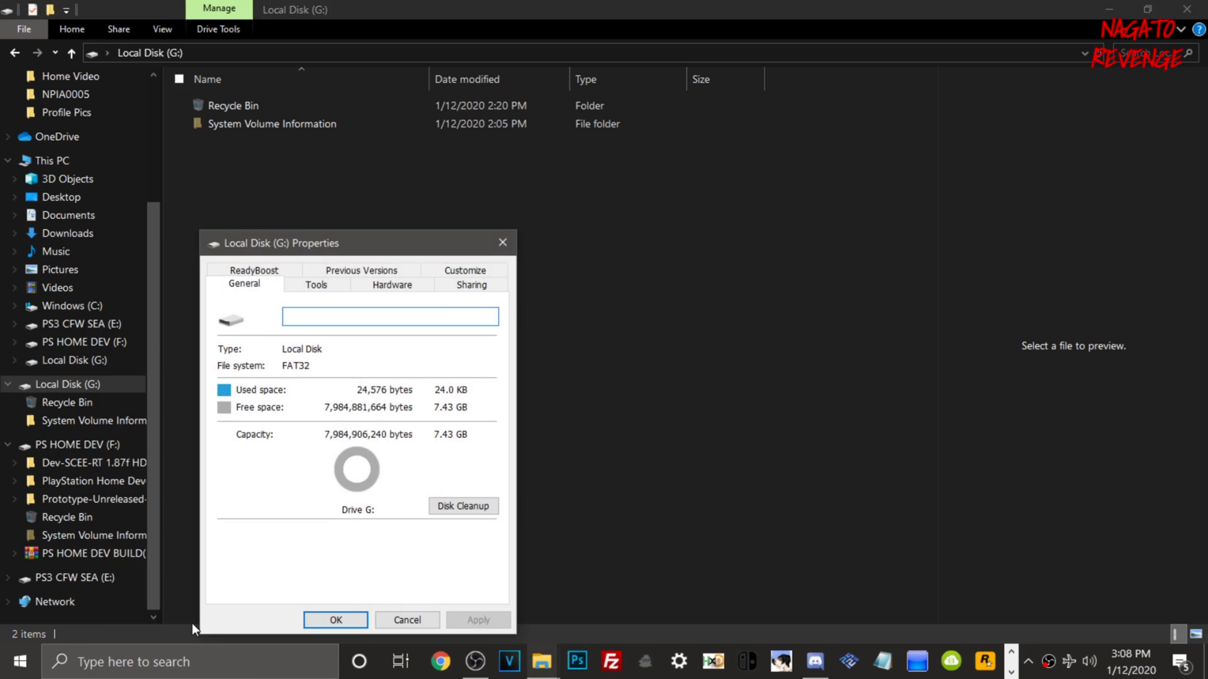
pyautogui.press('Escape')
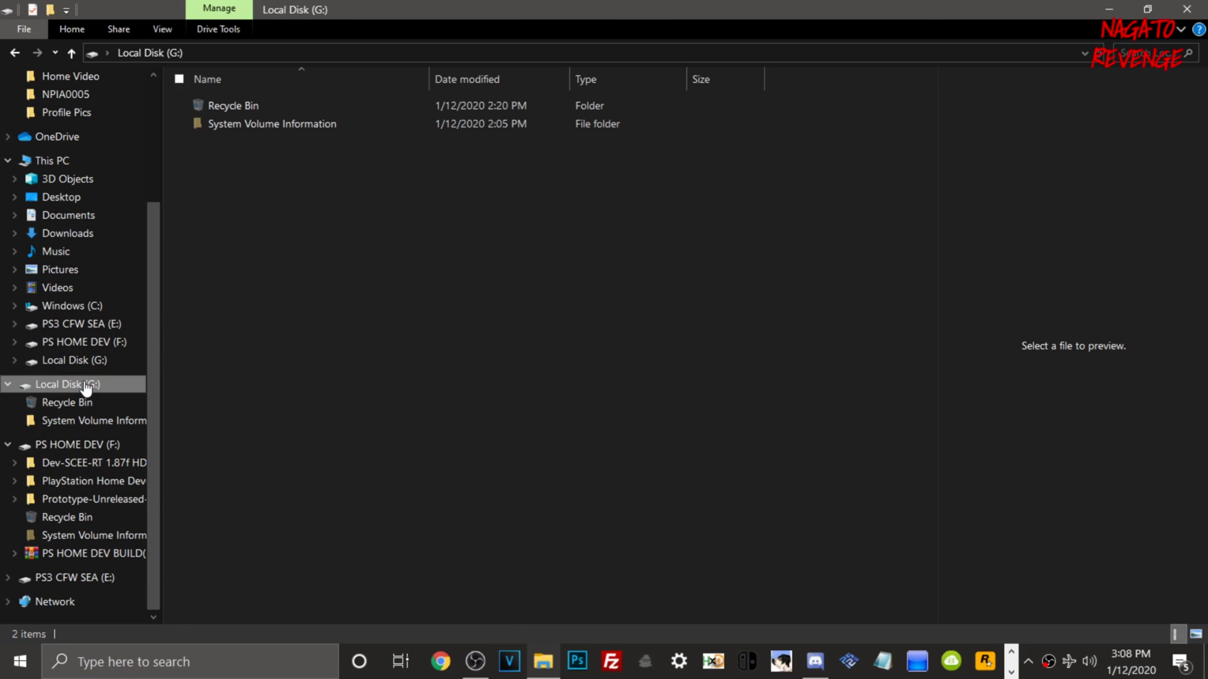
# Step: Prepare to format Local Disk (G:) with the FAT32 (Default) file system and the default allocation size
pyautogui.rightClick(84, 388)
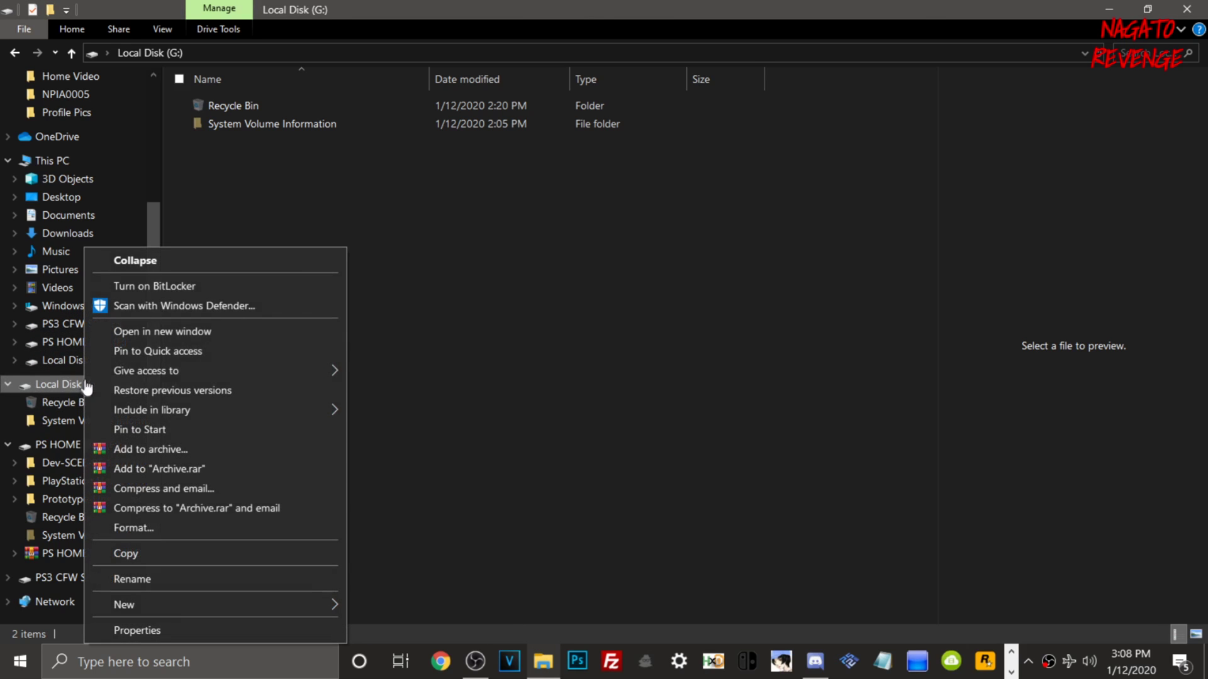
pyautogui.click(178, 528)
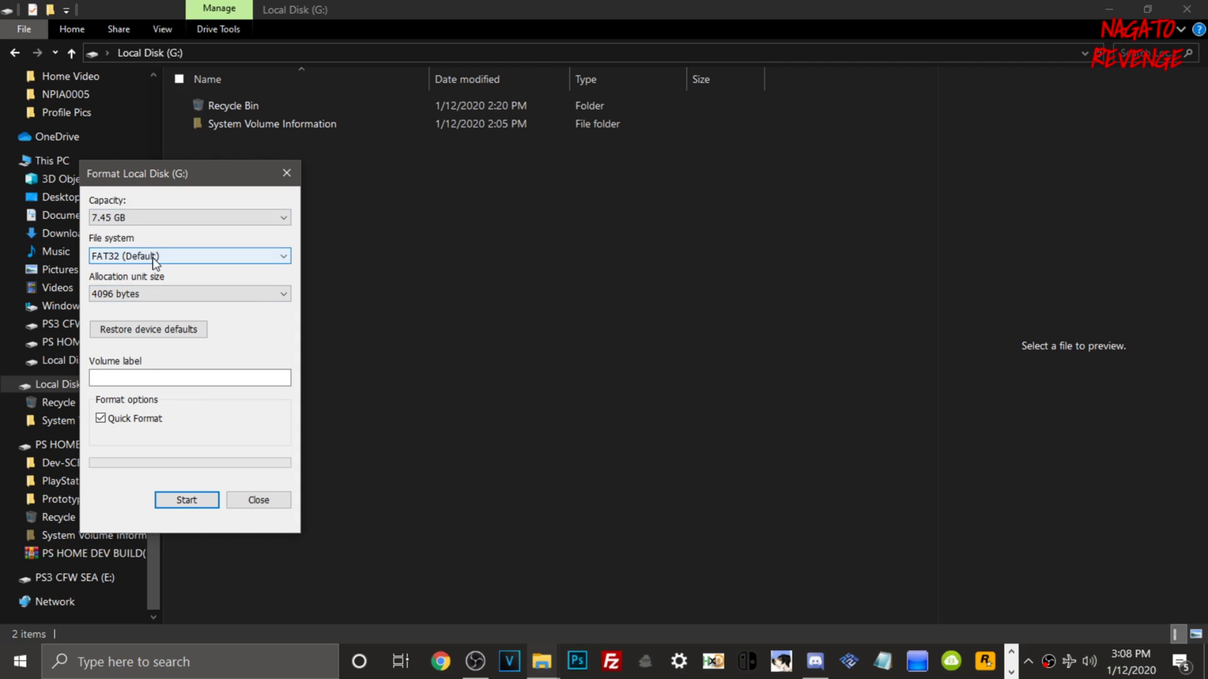
pyautogui.click(154, 259)
pyautogui.click(154, 270)
pyautogui.click(153, 258)
pyautogui.click(151, 290)
pyautogui.click(151, 257)
pyautogui.click(154, 278)
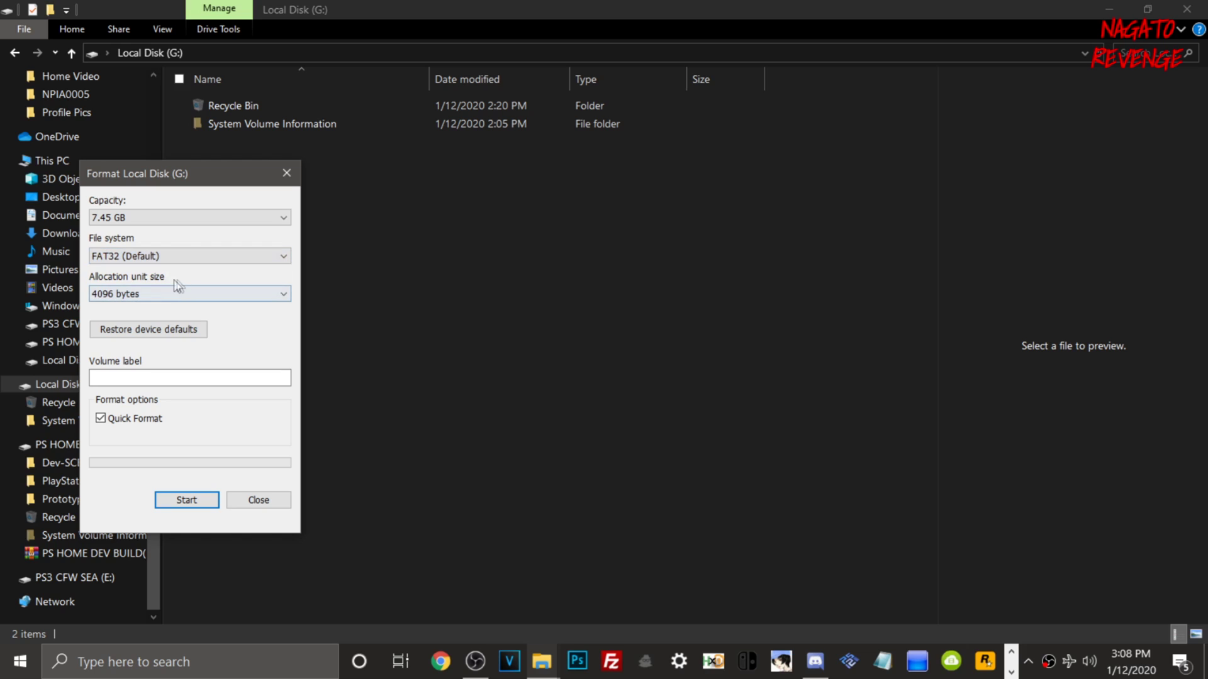
pyautogui.click(165, 296)
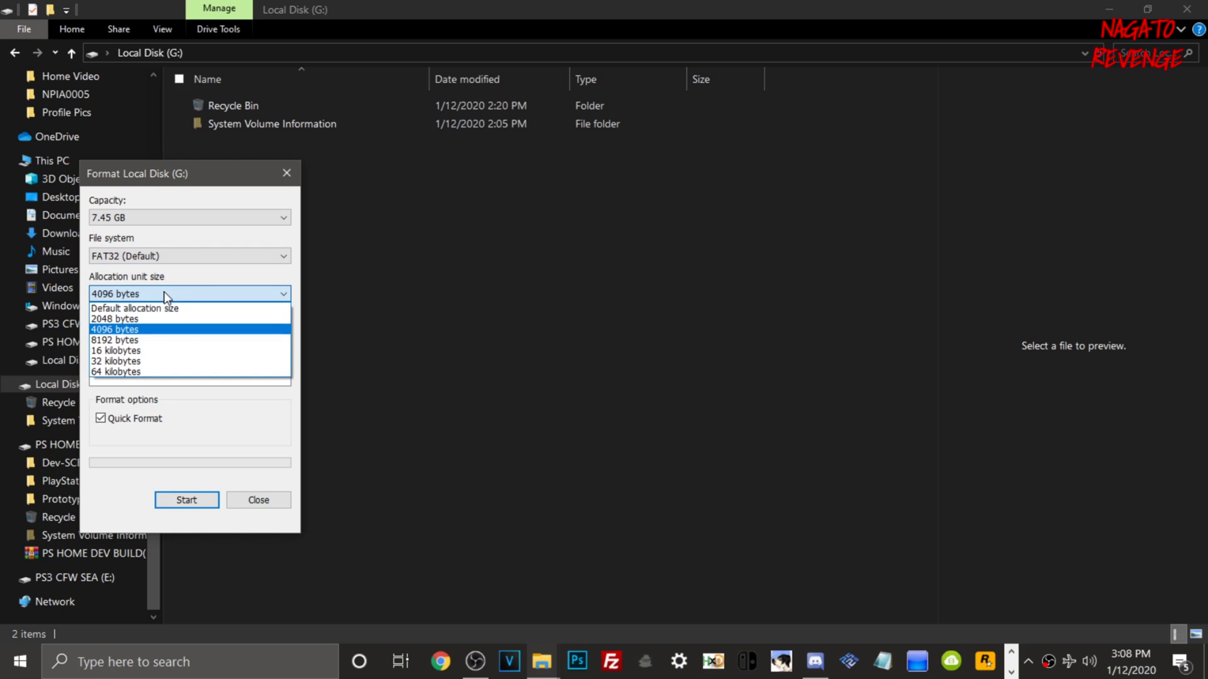
pyautogui.click(157, 309)
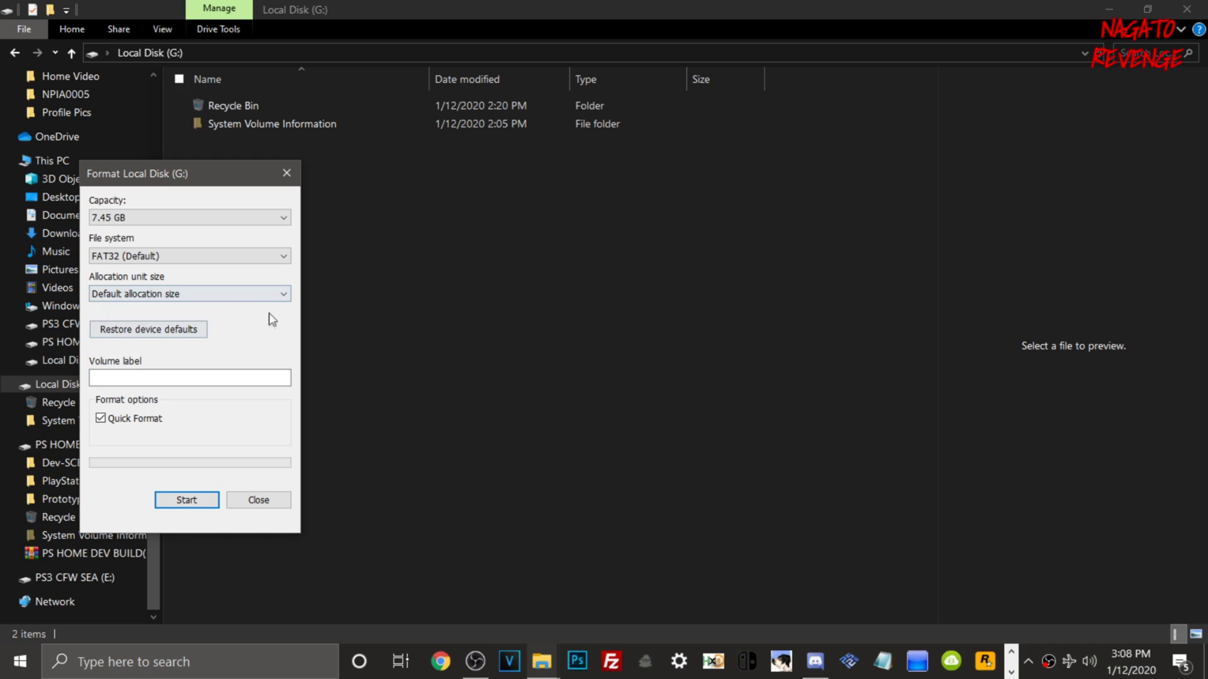
# Step: Quick-format Local Disk (G:) with a blank volume label, accepting the erasure of all its data, and close the format dialog
pyautogui.click(166, 377)
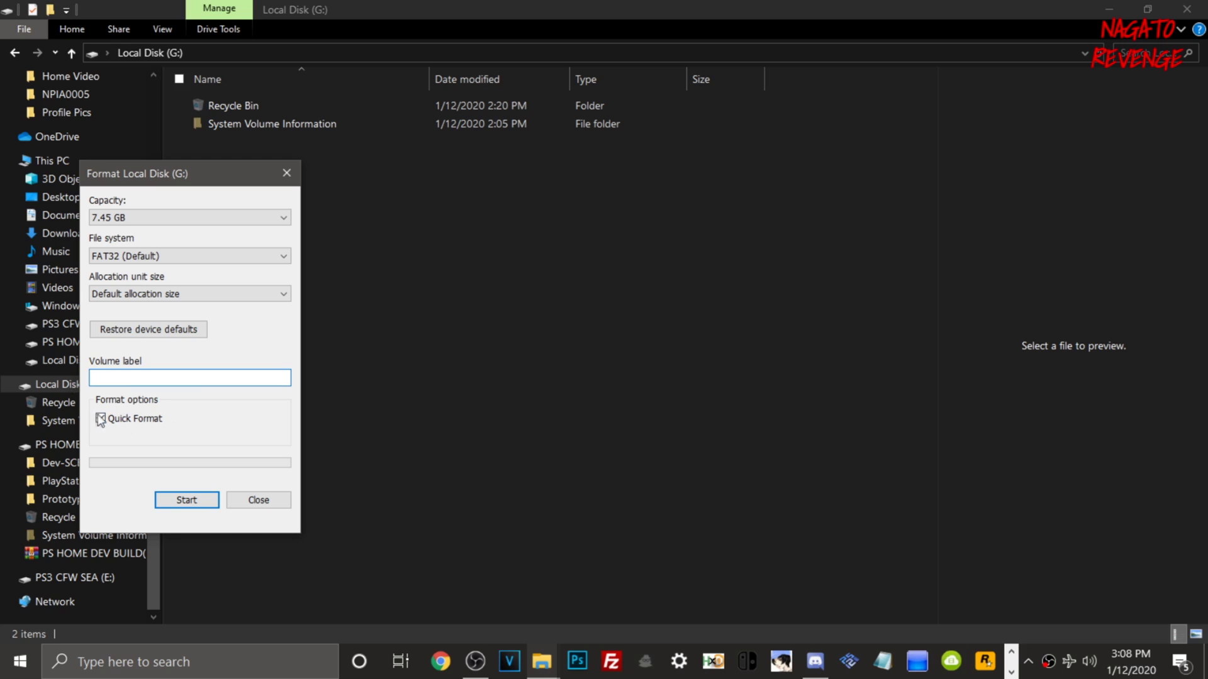
pyautogui.click(190, 500)
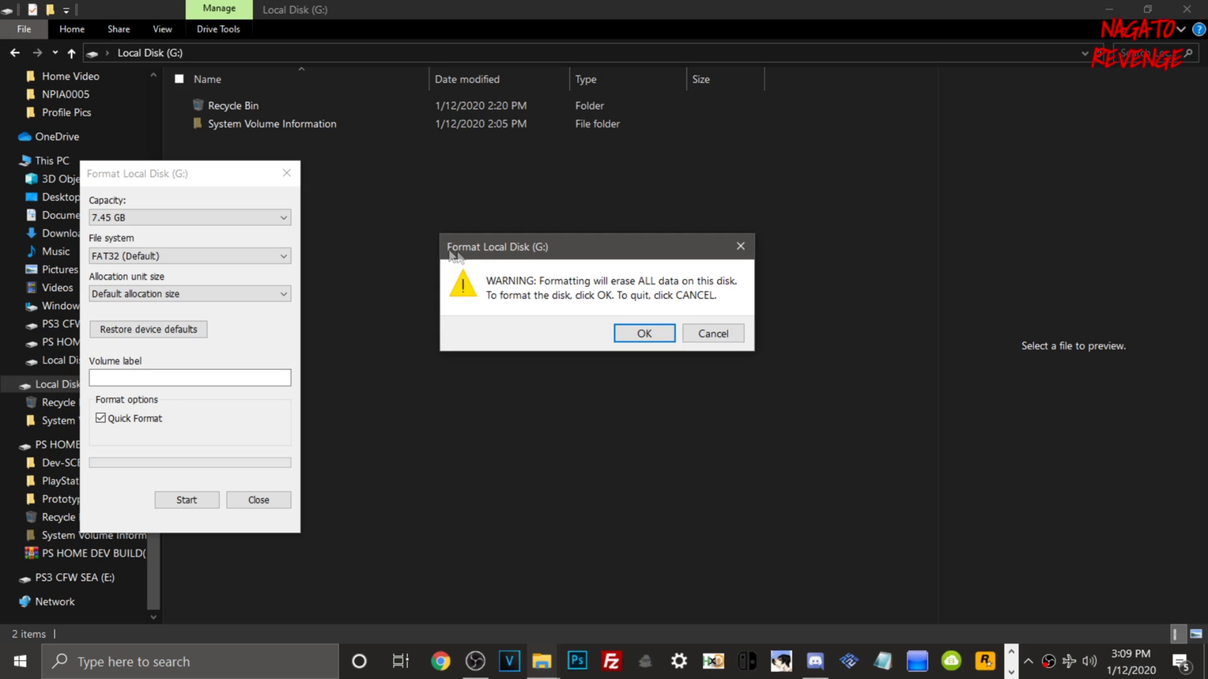
pyautogui.click(629, 335)
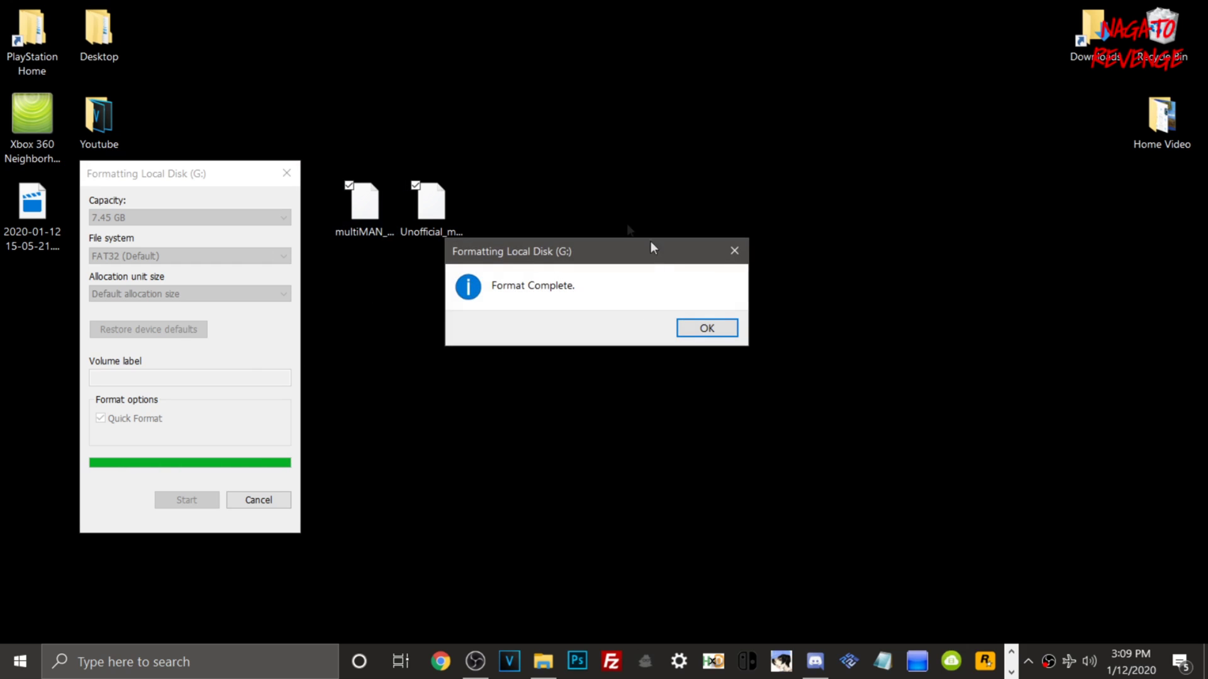
pyautogui.click(707, 328)
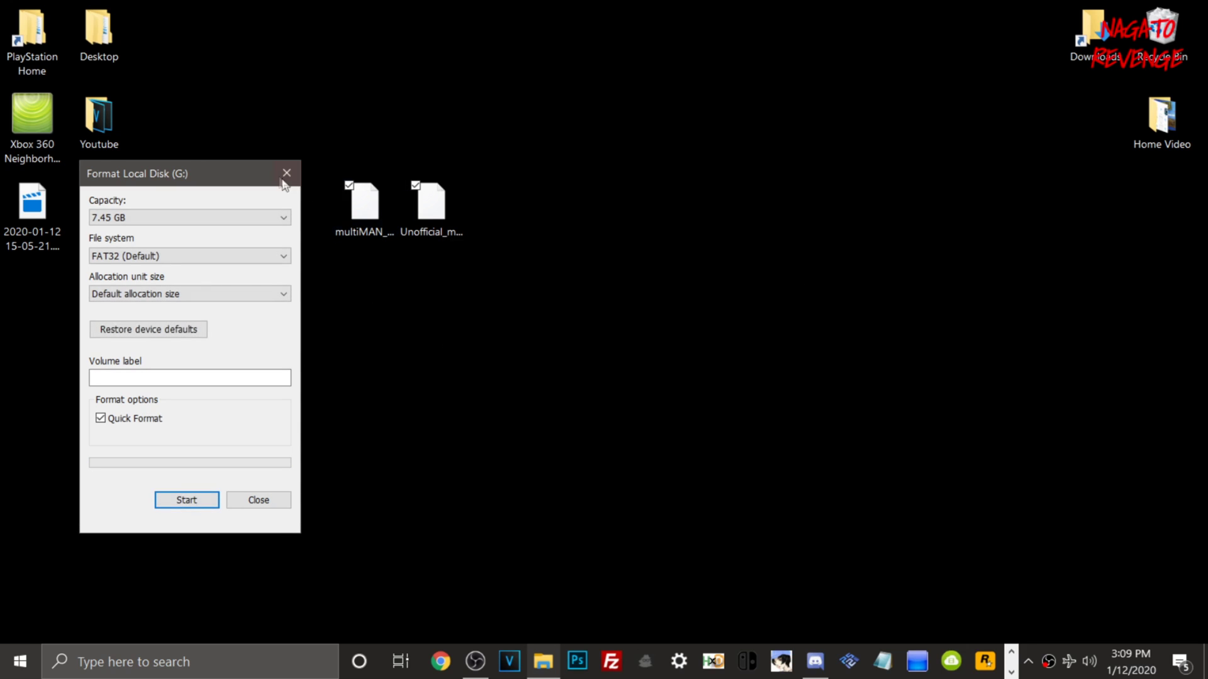
pyautogui.click(287, 174)
# Step: Reopen Local Disk (G:) in File Explorer and shrink the window so the desktop files are reachable
pyautogui.click(542, 662)
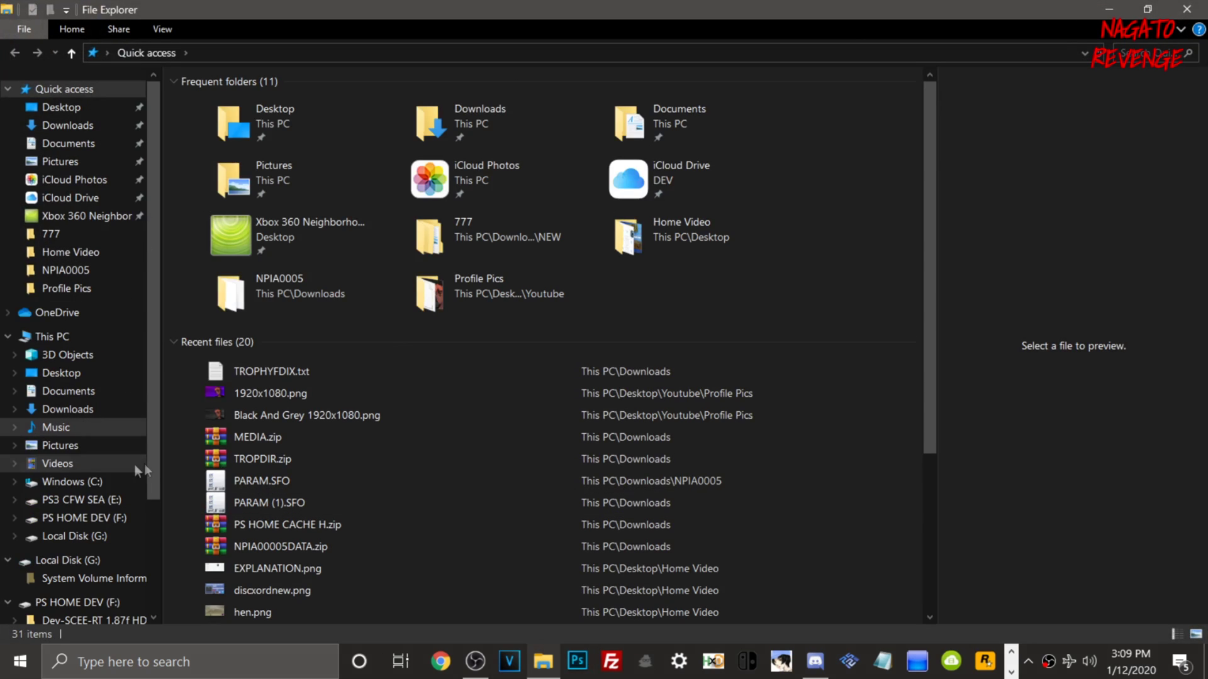
pyautogui.click(107, 562)
pyautogui.moveTo(289, 39); pyautogui.dragTo(690, 73)
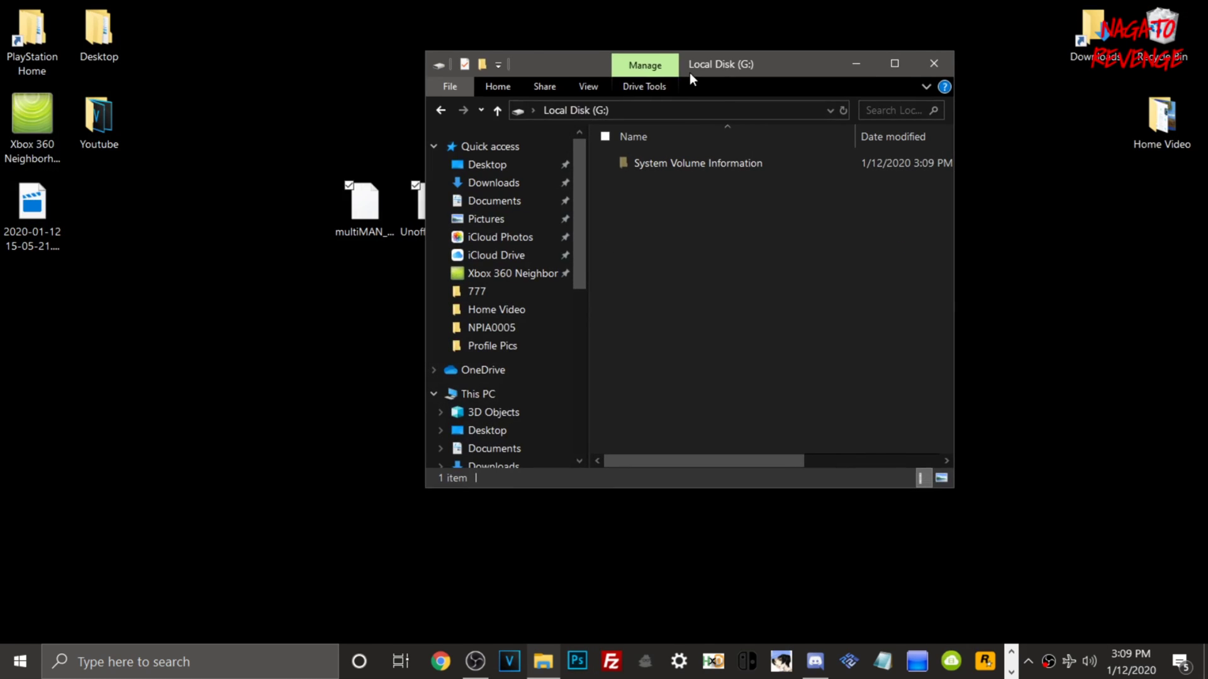
# Step: Check the file system and free space of the freshly formatted Local Disk (G:) in its properties
pyautogui.scroll(-3, 527, 398)
pyautogui.scroll(-1, 538, 402)
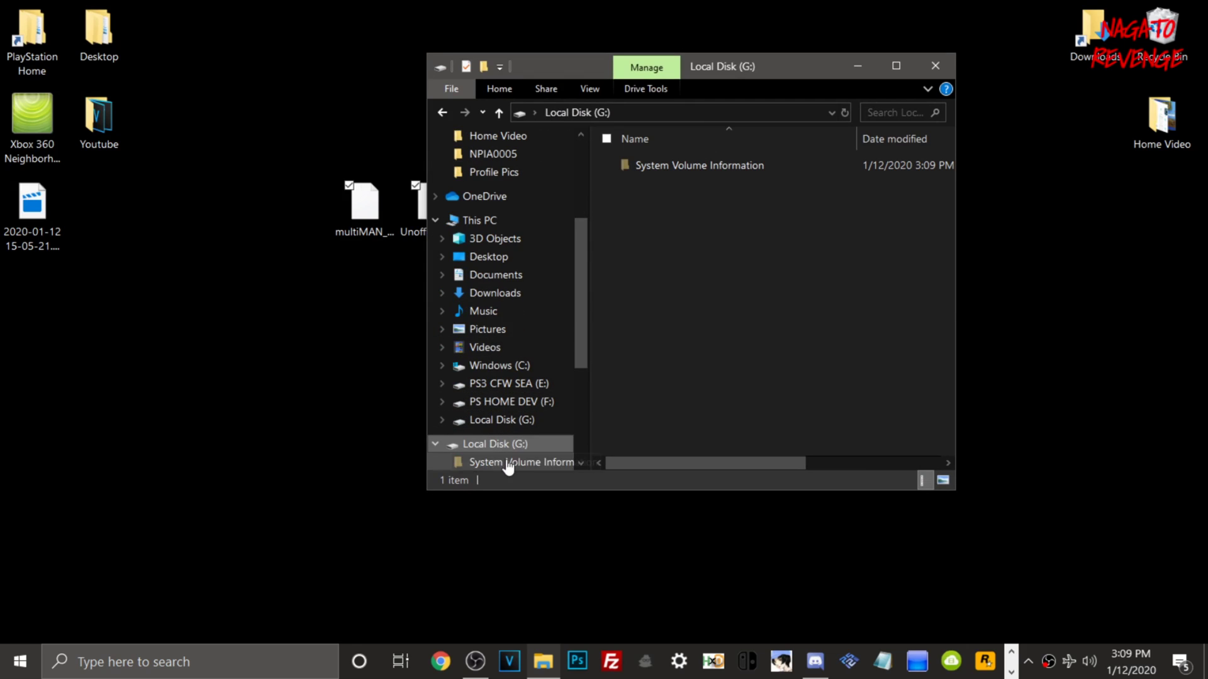
pyautogui.rightClick(519, 444)
pyautogui.click(603, 433)
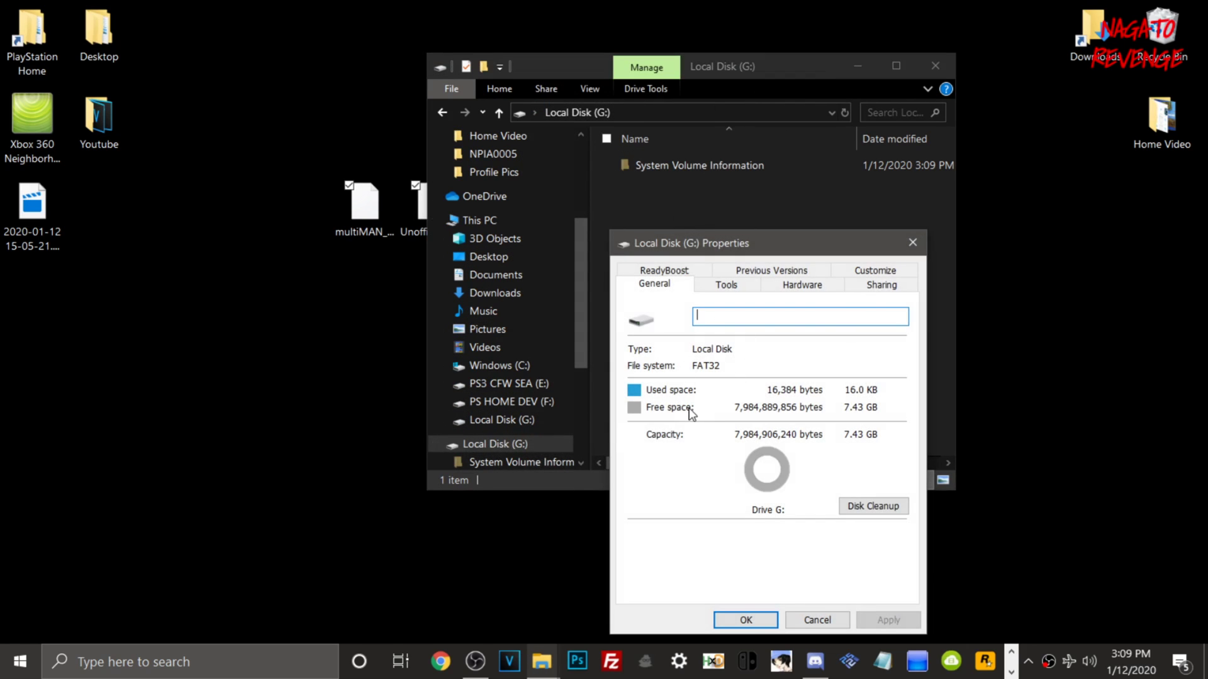
pyautogui.click(911, 245)
# Step: Copy the multiMAN 04.85.01 and Unofficial multiMAN 04.84.00 packages from the desktop to Local Disk (G:) and close its window
pyautogui.moveTo(761, 70); pyautogui.dragTo(843, 81)
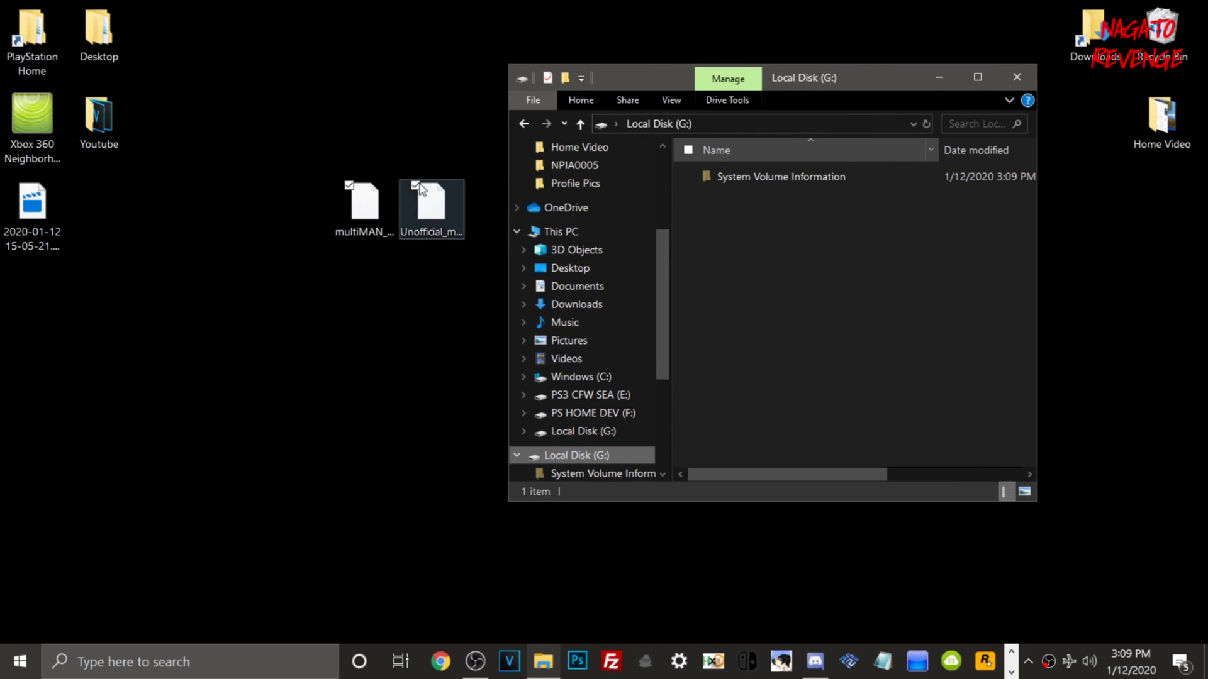
pyautogui.click(364, 201)
pyautogui.keyDown('ctrl'); pyautogui.click(431, 202); pyautogui.keyUp('ctrl')
pyautogui.click(431, 198)
pyautogui.moveTo(421, 184)
pyautogui.mouseDown()
pyautogui.moveTo(755, 176)
pyautogui.moveTo(815, 255)
pyautogui.moveTo(827, 247)
pyautogui.moveTo(453, 181)
pyautogui.moveTo(432, 201)
pyautogui.mouseUp()
pyautogui.click(364, 204)
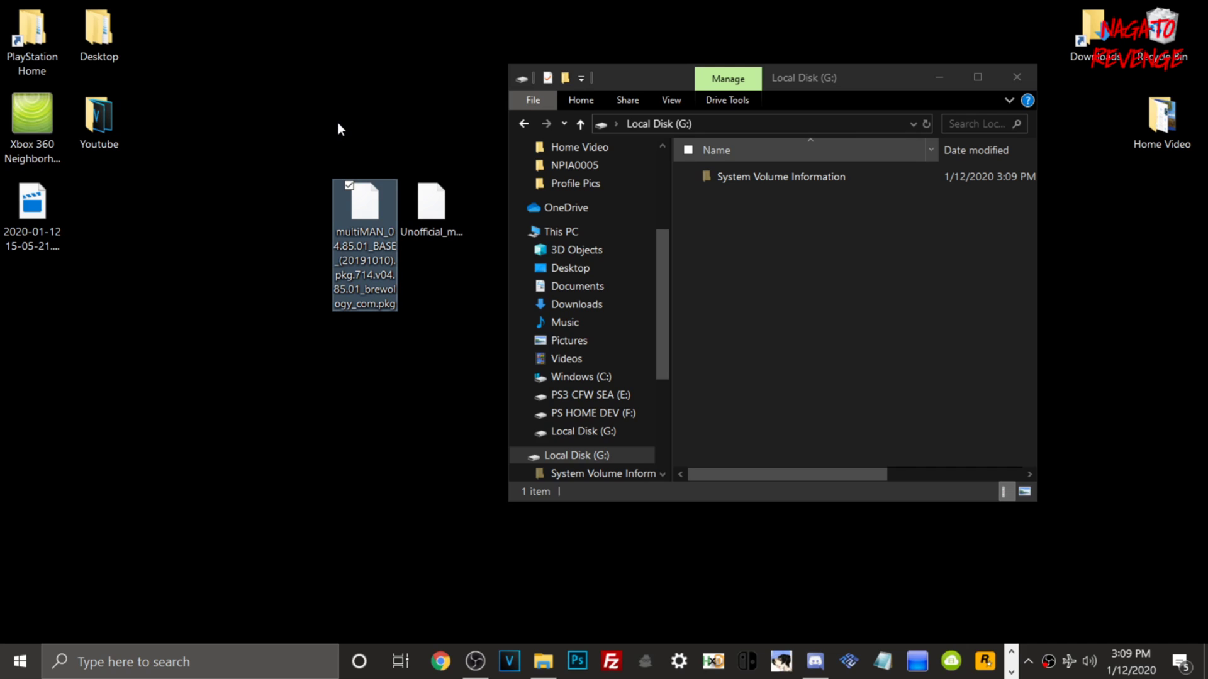
pyautogui.moveTo(365, 207); pyautogui.dragTo(867, 274)
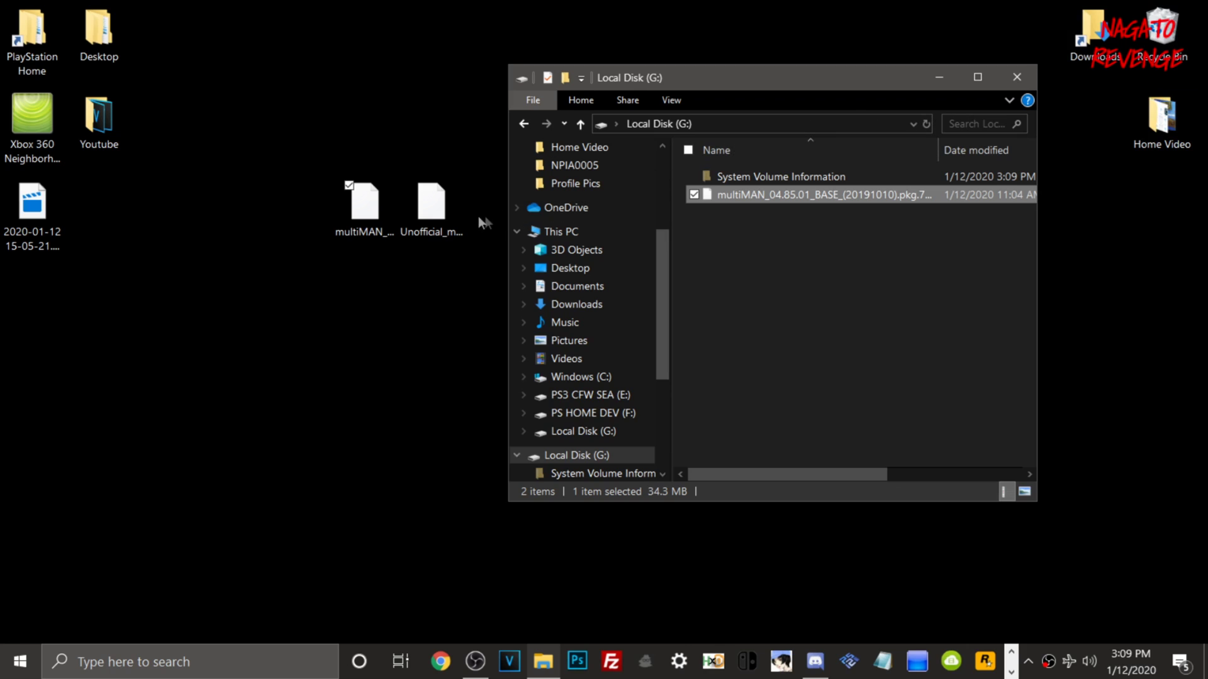
pyautogui.moveTo(454, 214); pyautogui.dragTo(925, 334)
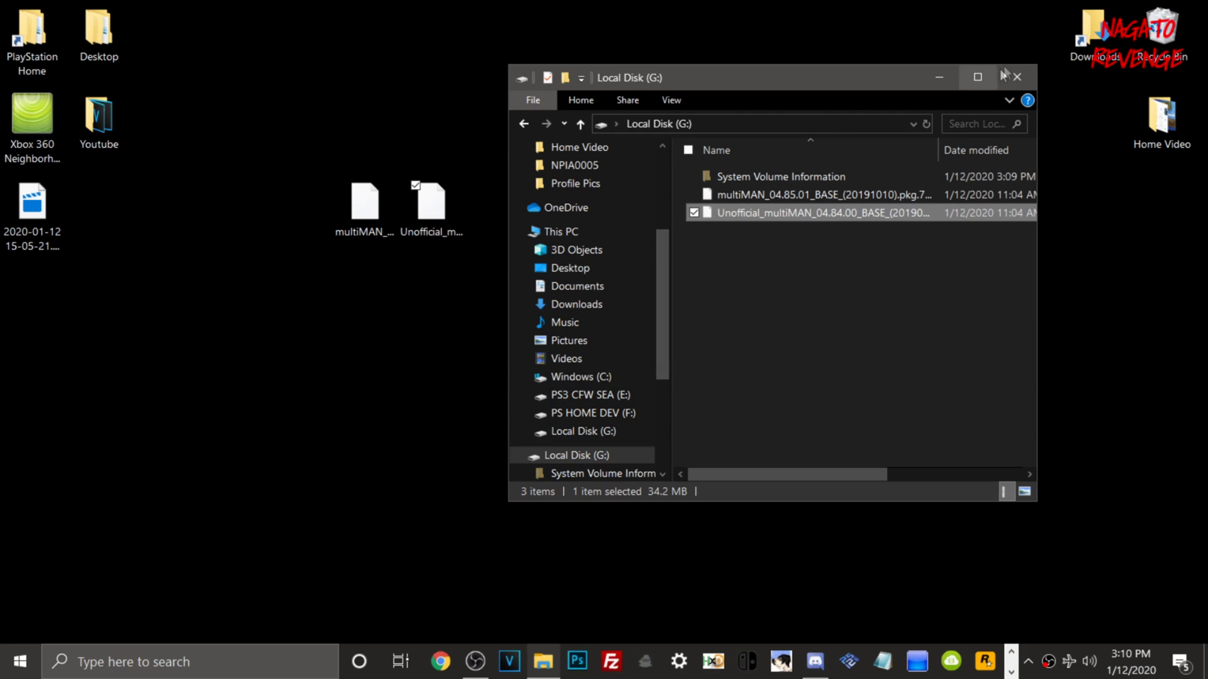
pyautogui.click(1019, 84)
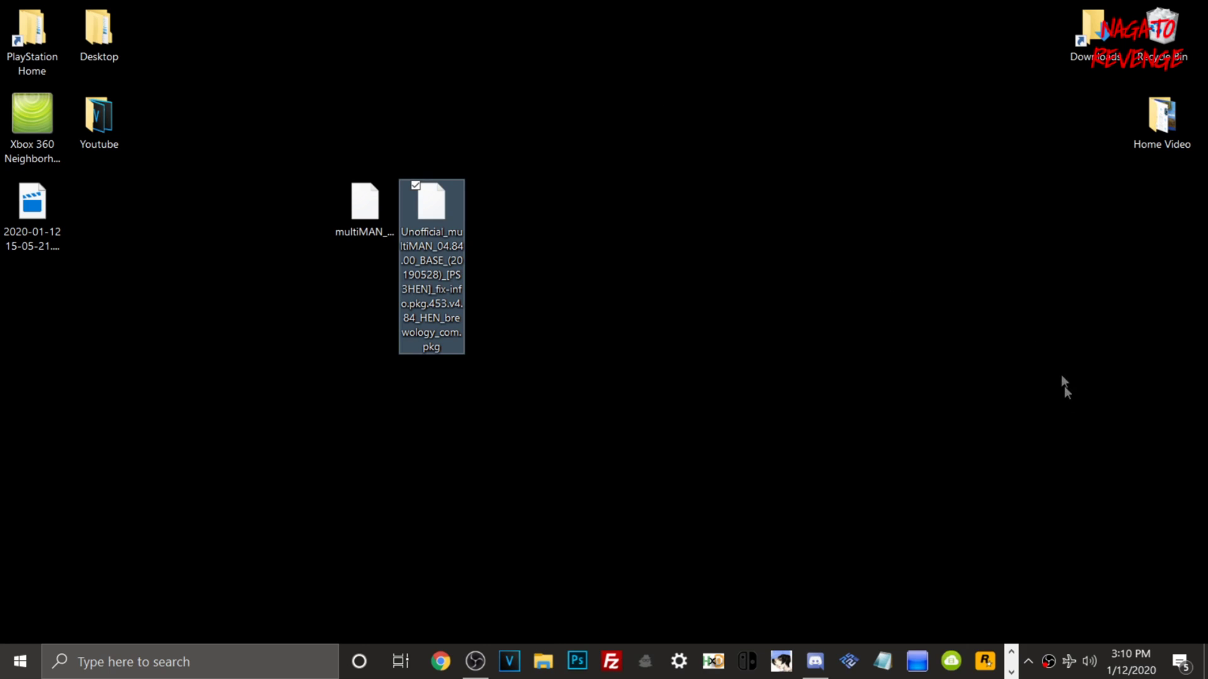
# Step: Safely eject Local Disk (G:) from the computer and dismiss the notification
pyautogui.click(1030, 659)
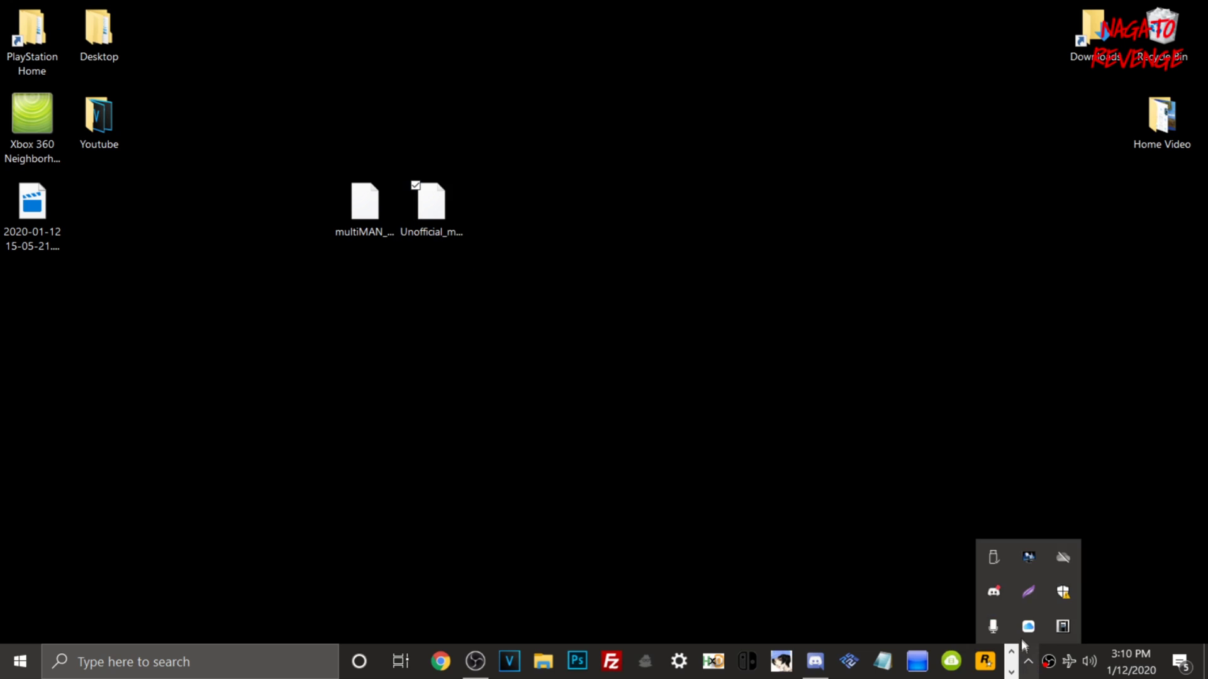
pyautogui.click(994, 558)
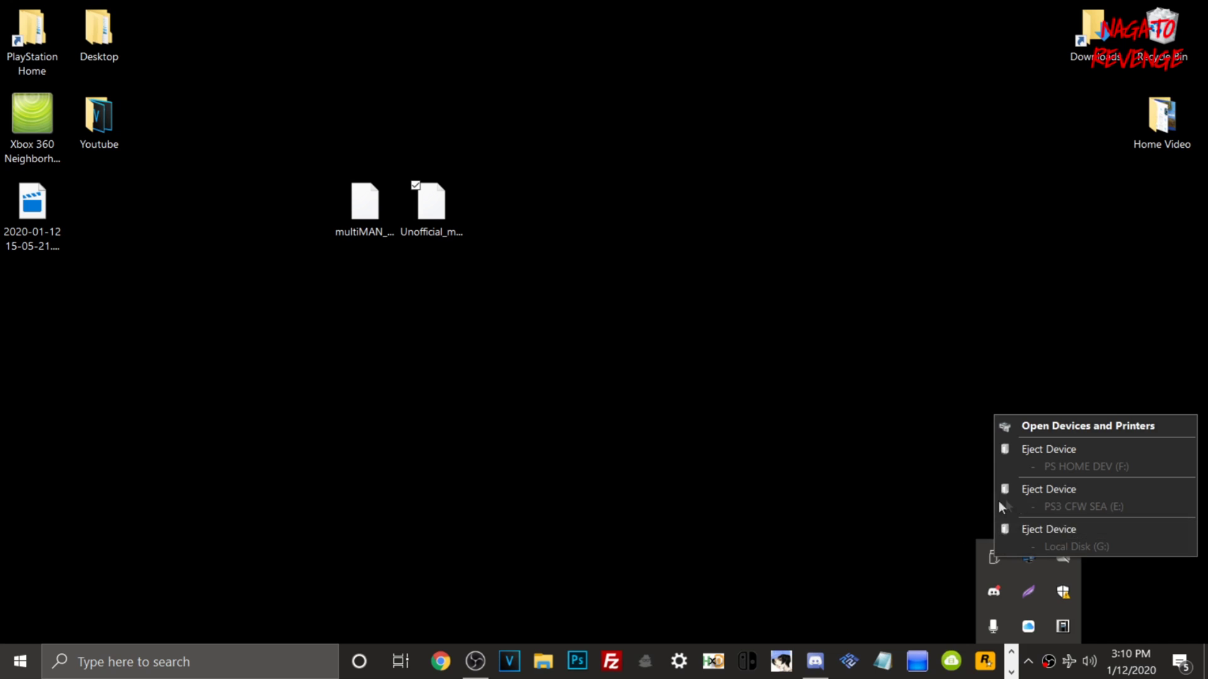
pyautogui.click(1073, 532)
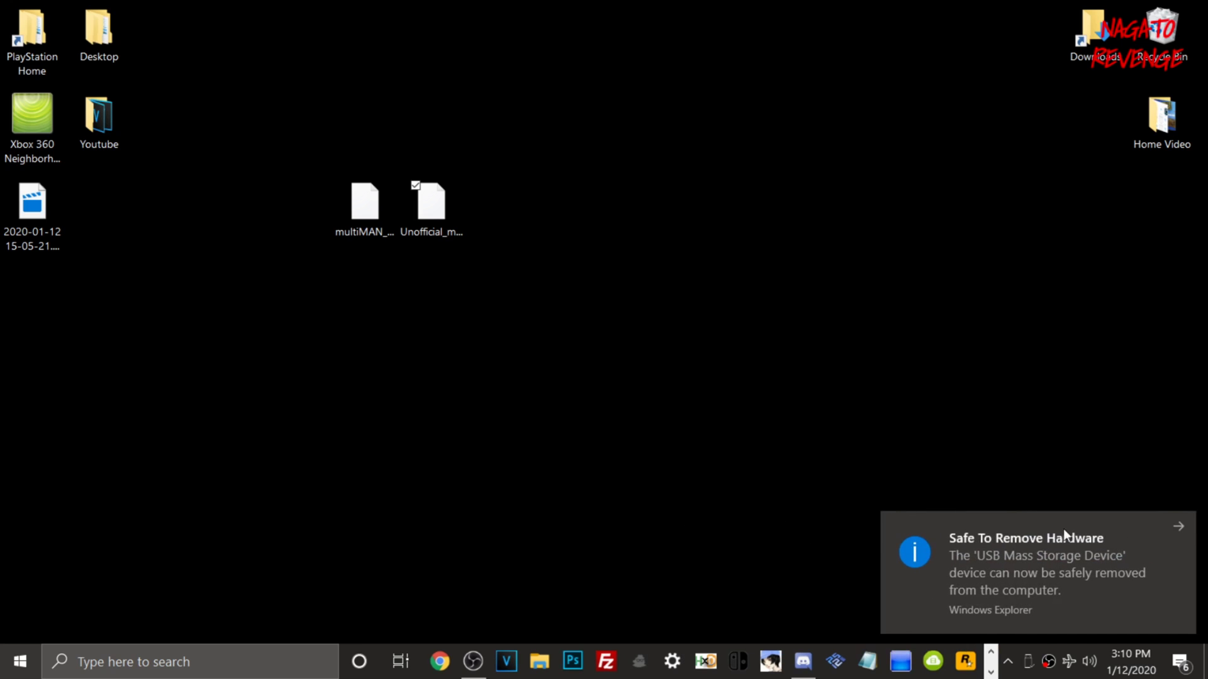
pyautogui.click(1174, 530)
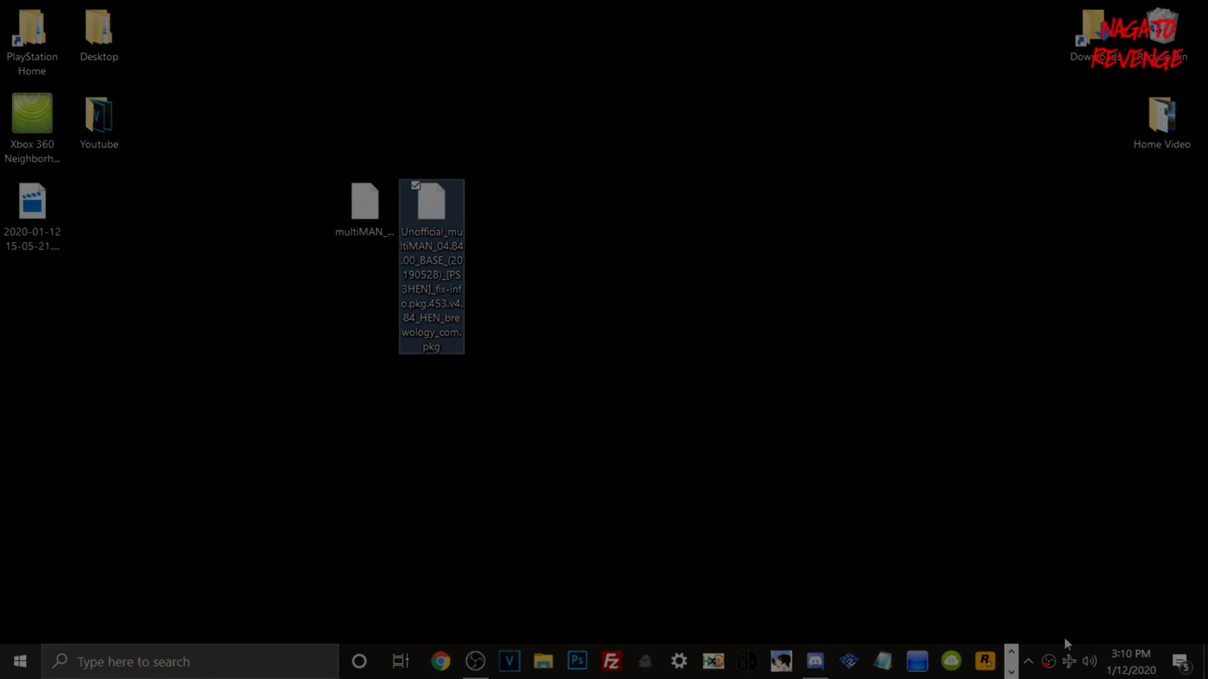
pyautogui.rightClick(1050, 664)
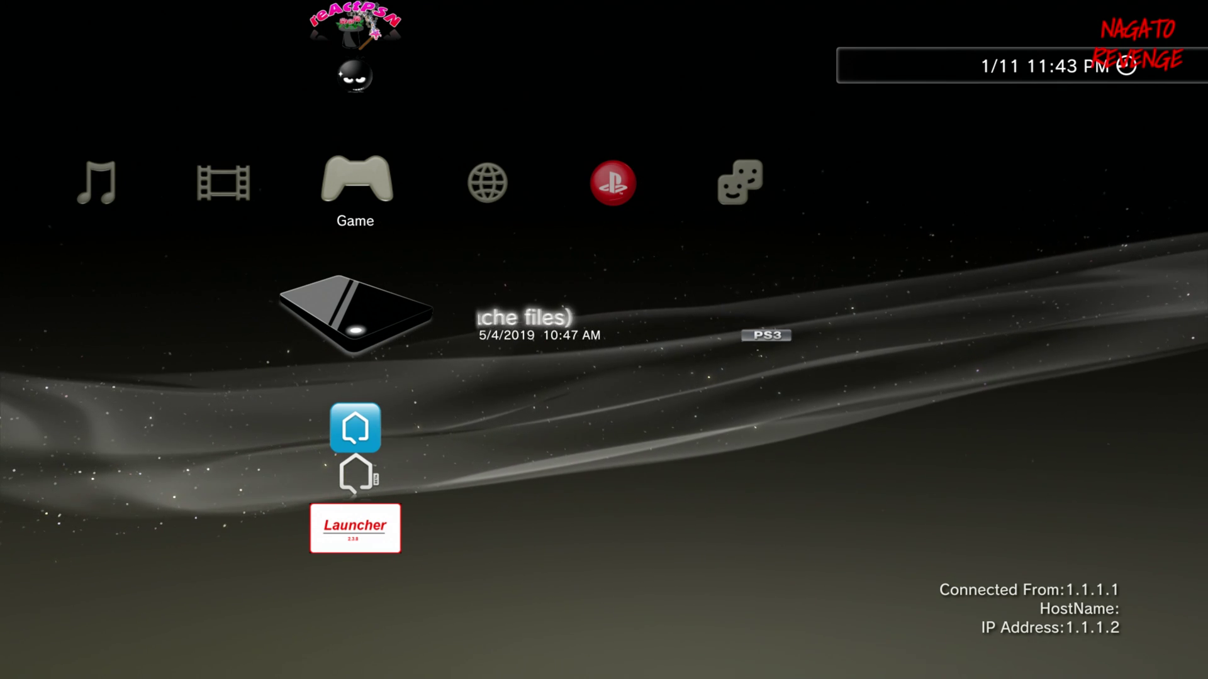
# Step: Go to the PlayStation Network category and check the options available for the PlayStation Home entry
pyautogui.press('Up')
pyautogui.press('Up')
pyautogui.press('Up')
pyautogui.press('Up')
pyautogui.press('Up')
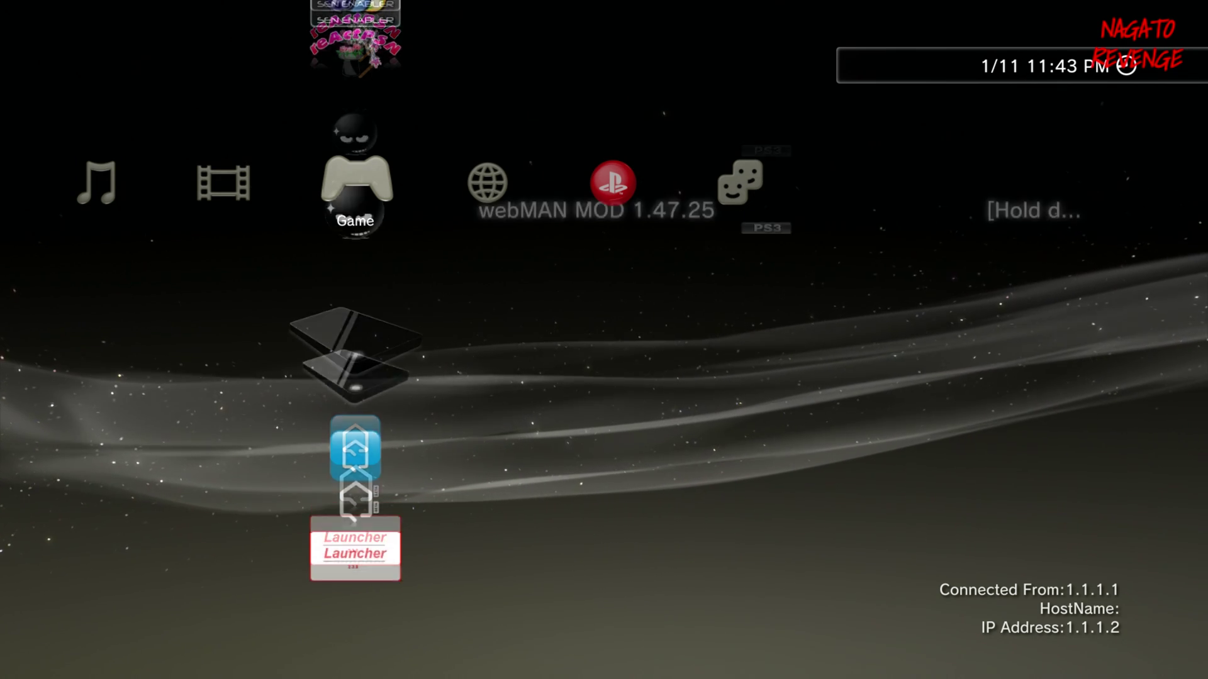
pyautogui.press('Right')
pyautogui.press('Right')
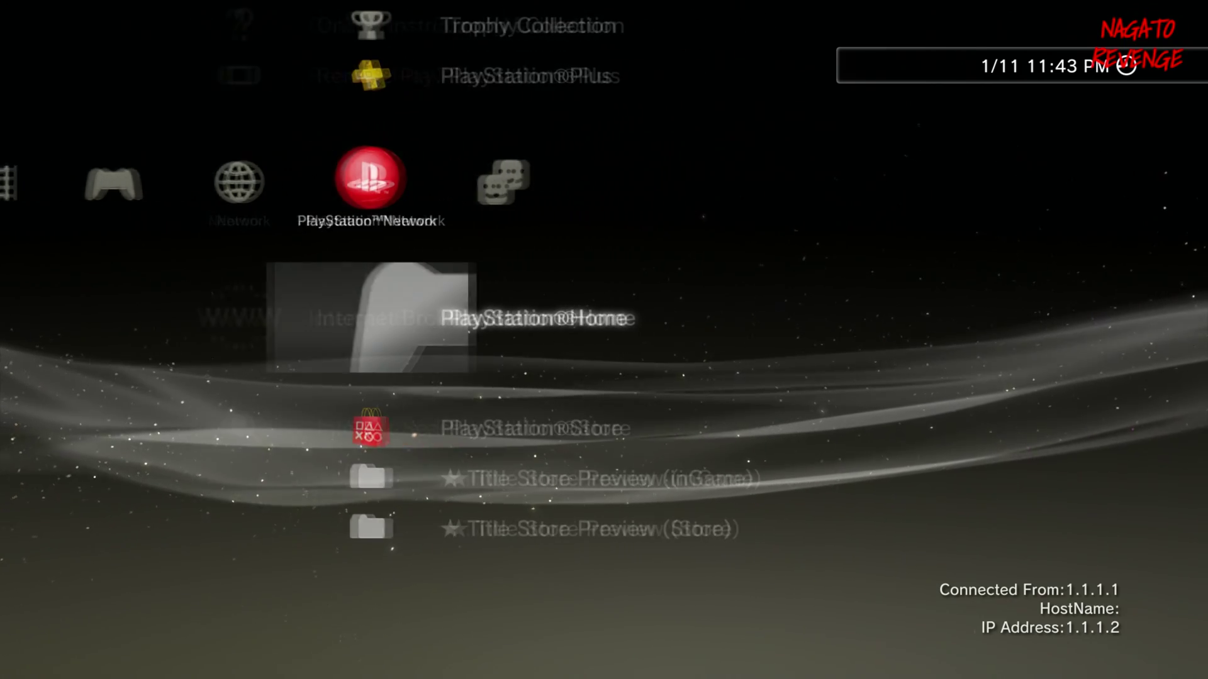
pyautogui.press('Up')
pyautogui.press('Down')
pyautogui.press('Menu')
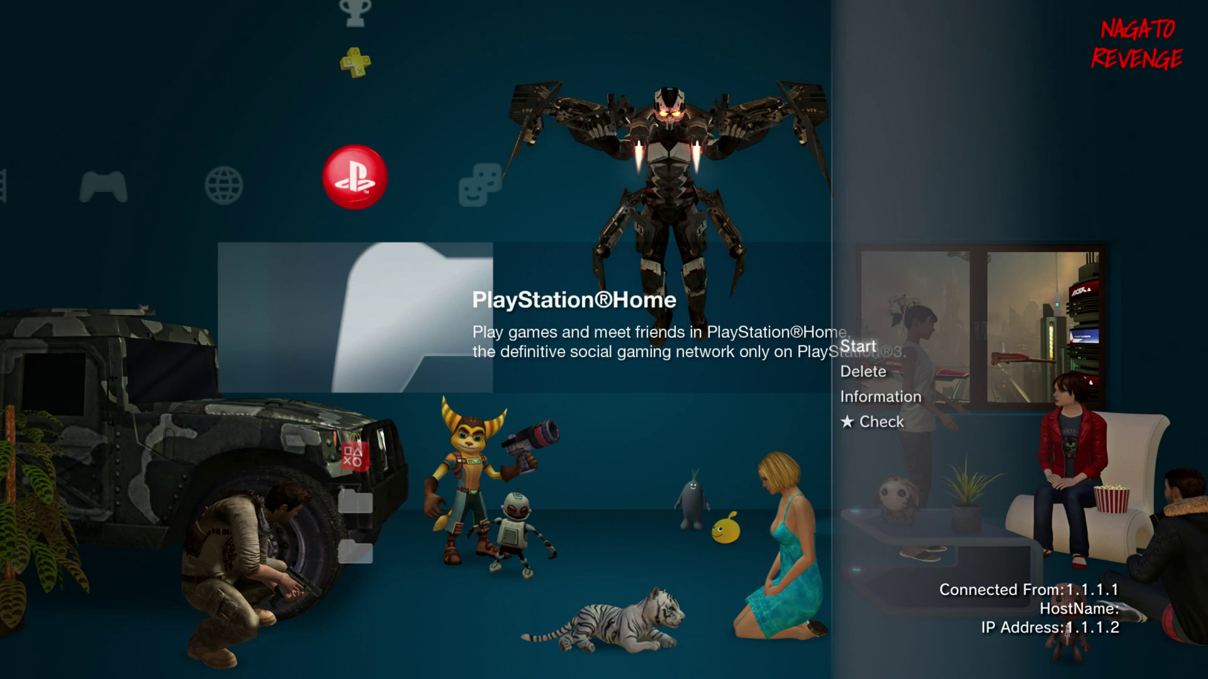
pyautogui.press('Escape')
# Step: Look through the entries above and below PlayStation Home in the PlayStation Network category
pyautogui.press('Down')
pyautogui.press('Up')
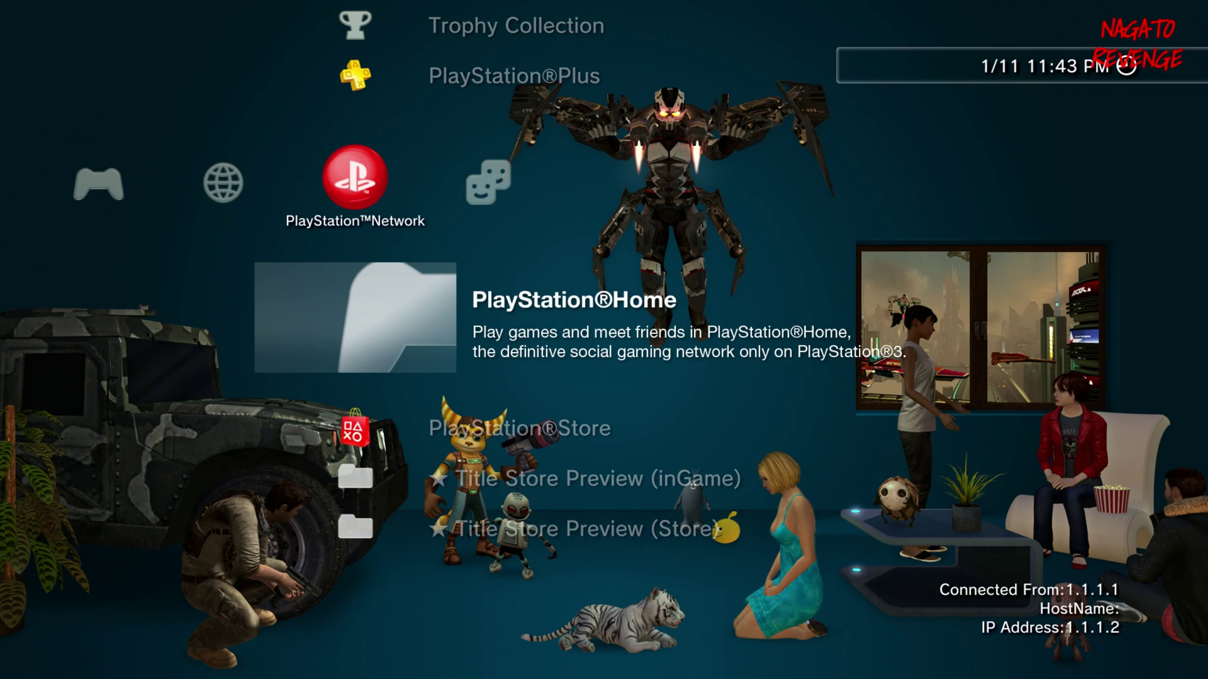
pyautogui.press('Up')
pyautogui.press('Up')
pyautogui.press('Up')
pyautogui.press('Down')
pyautogui.press('Down')
pyautogui.press('Down')
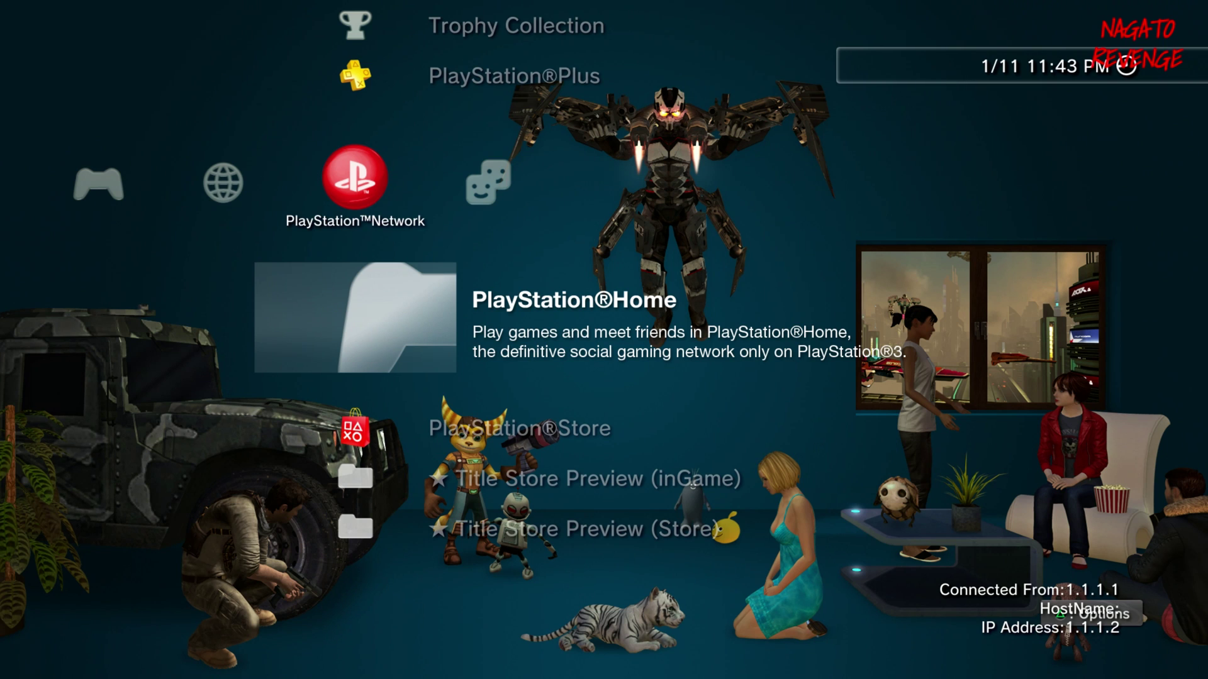
# Step: Return to the Game category and go to the Package Manager entry
pyautogui.press('Left')
pyautogui.press('Left')
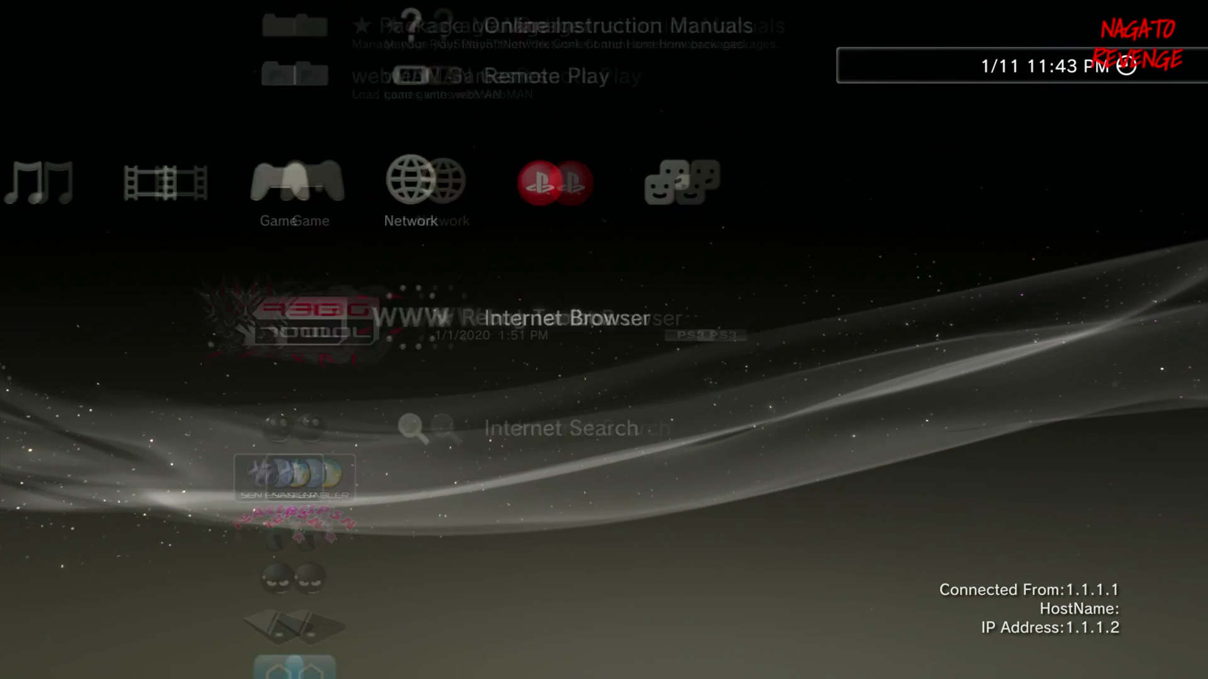
pyautogui.press('Down')
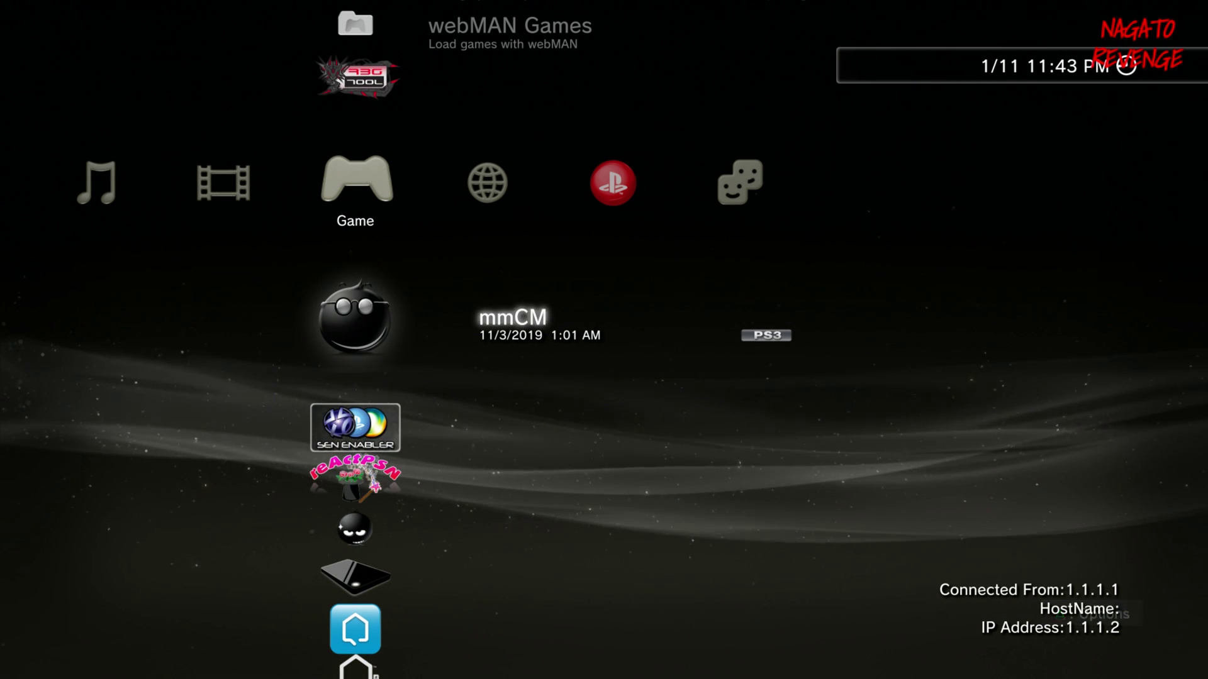
pyautogui.press('Up')
pyautogui.press('Up')
pyautogui.press('Up')
pyautogui.press('Up')
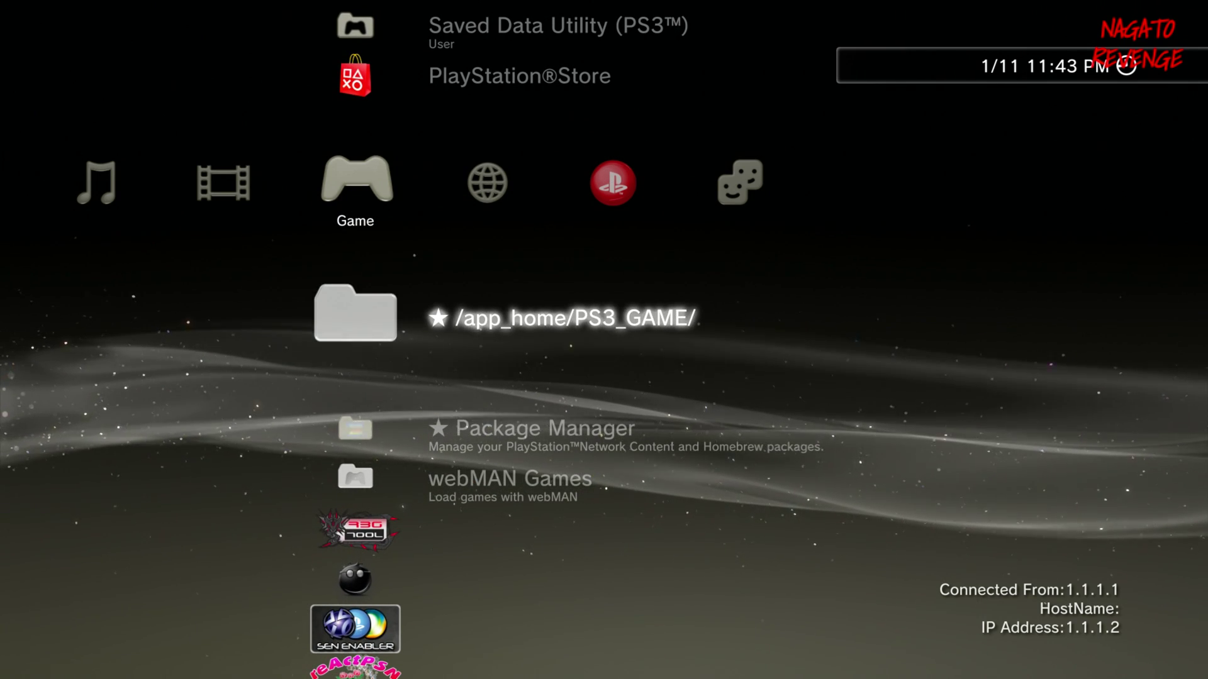
pyautogui.press('Up')
pyautogui.press('Down')
pyautogui.press('Down')
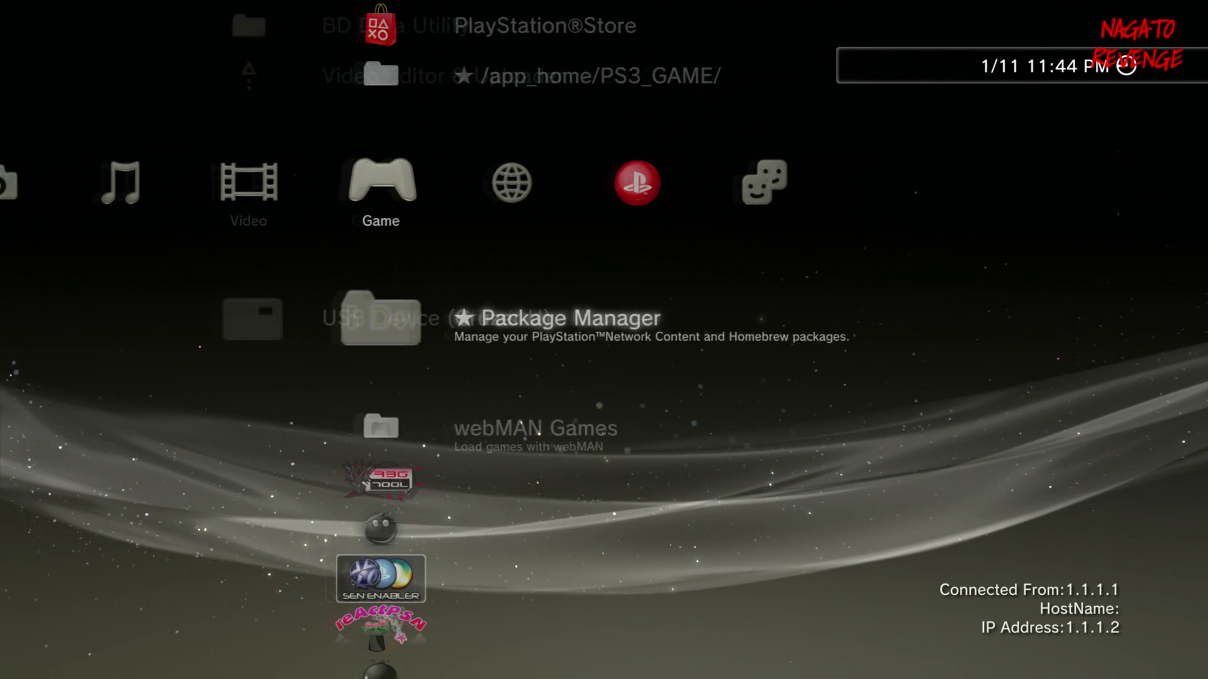
# Step: Open Package Manager's Install Package Files and list the packages in the root of the storage device with Standard
pyautogui.press('Return')
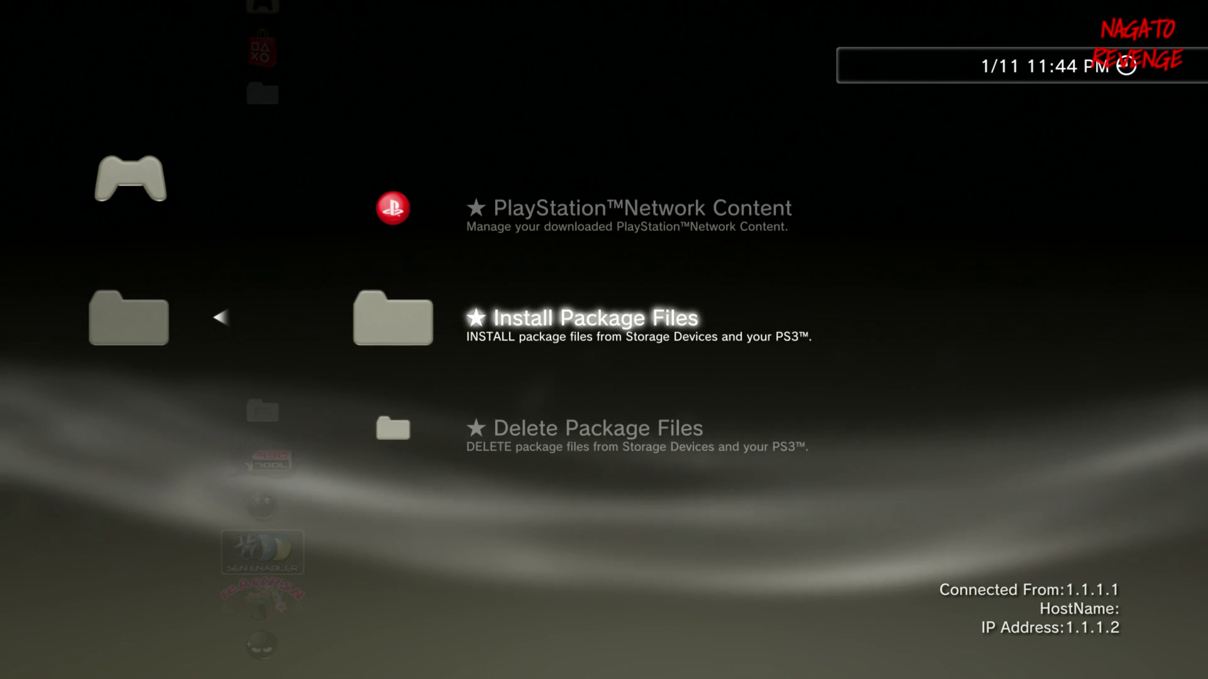
pyautogui.press('Return')
pyautogui.press('Down')
pyautogui.press('Down')
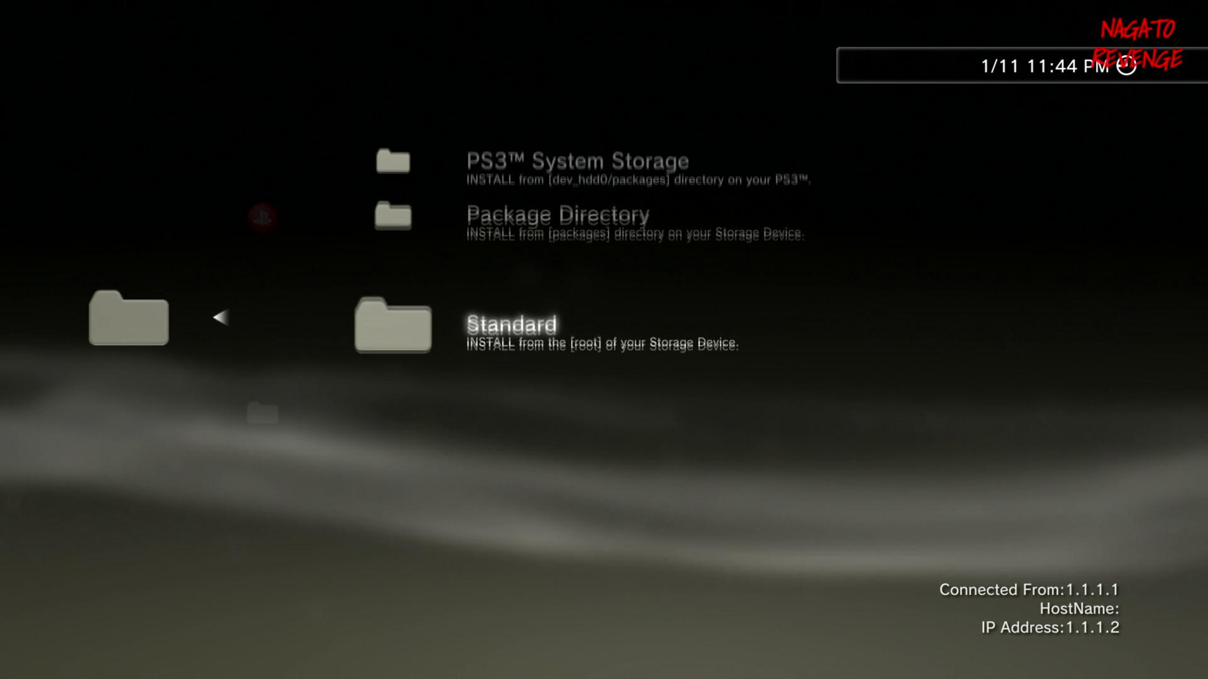
pyautogui.press('Return')
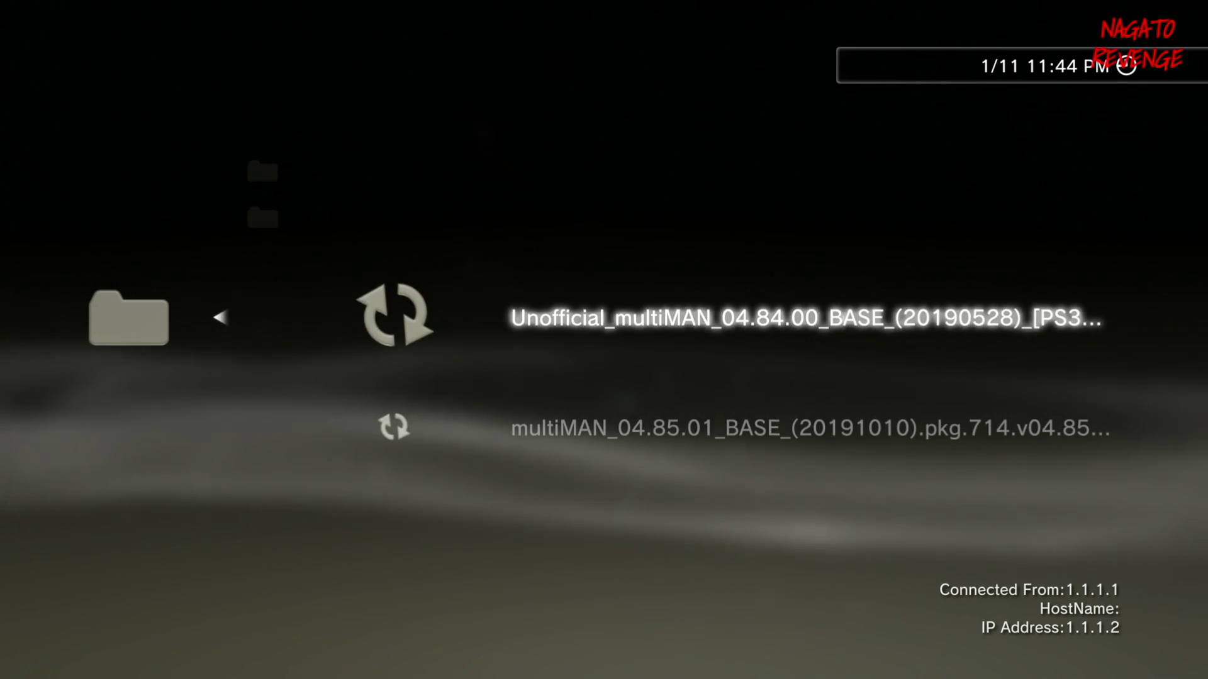
# Step: Install the multiMAN_04.85.01_BASE_(20191010) package from the USB drive rather than the Unofficial 04.84.00 one
pyautogui.press('Down')
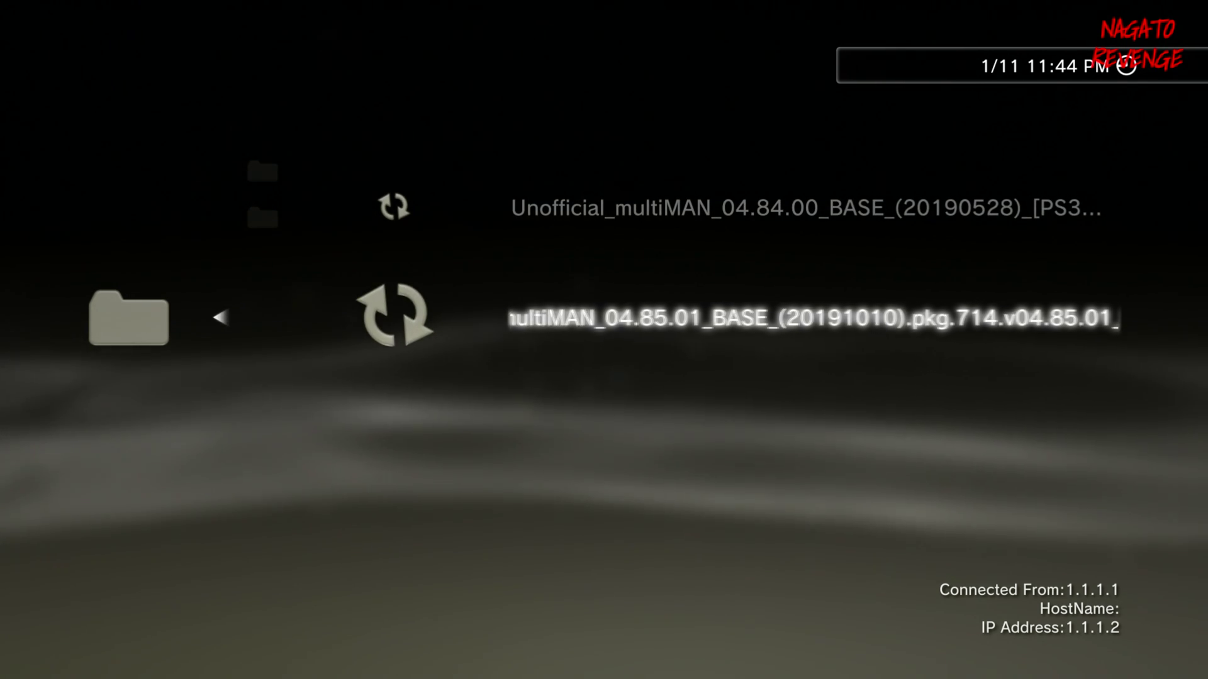
pyautogui.press('Up')
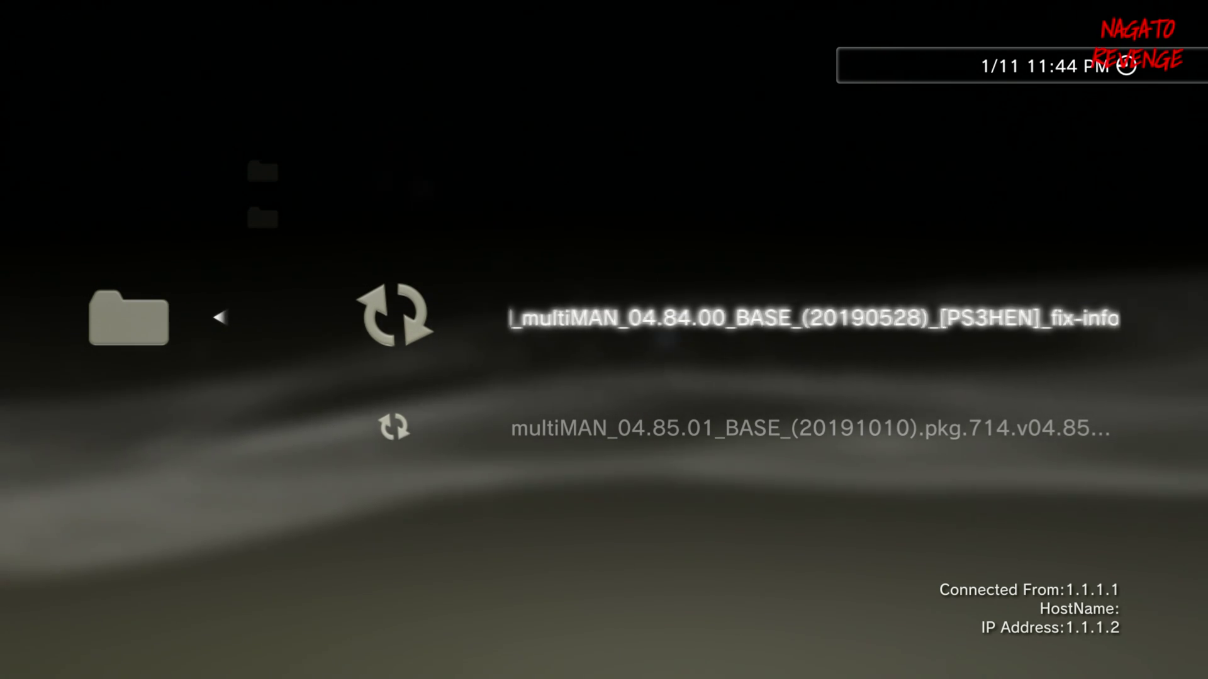
pyautogui.press('Down')
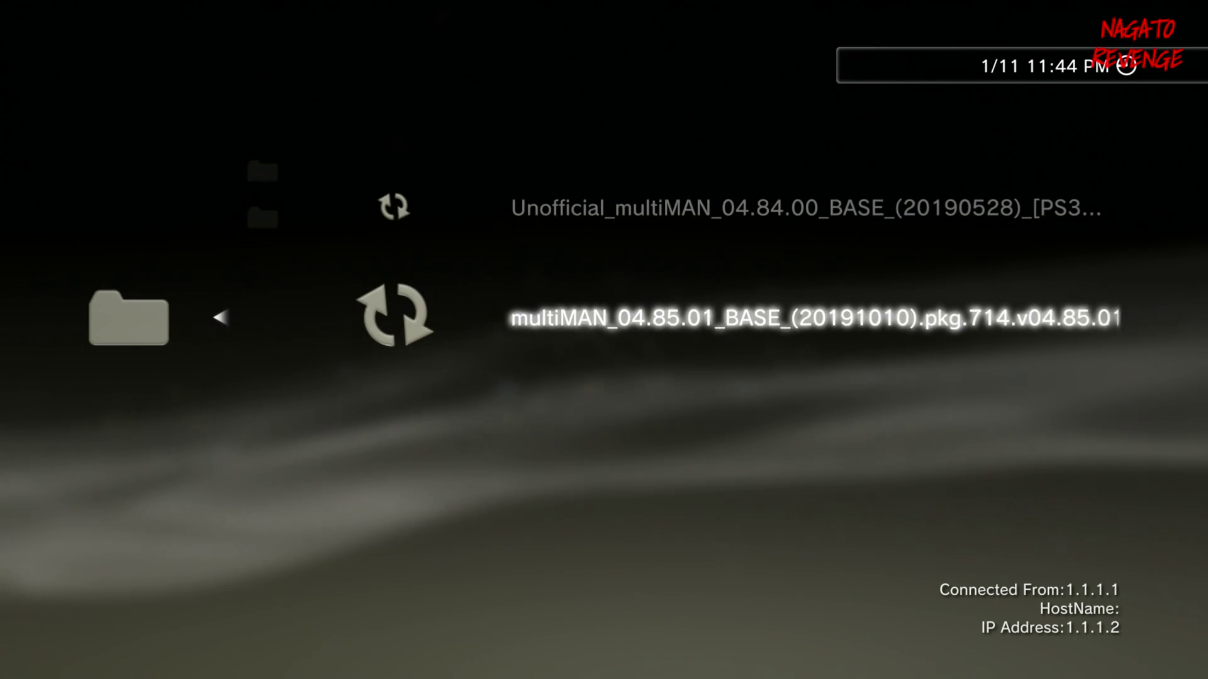
pyautogui.press('Return')
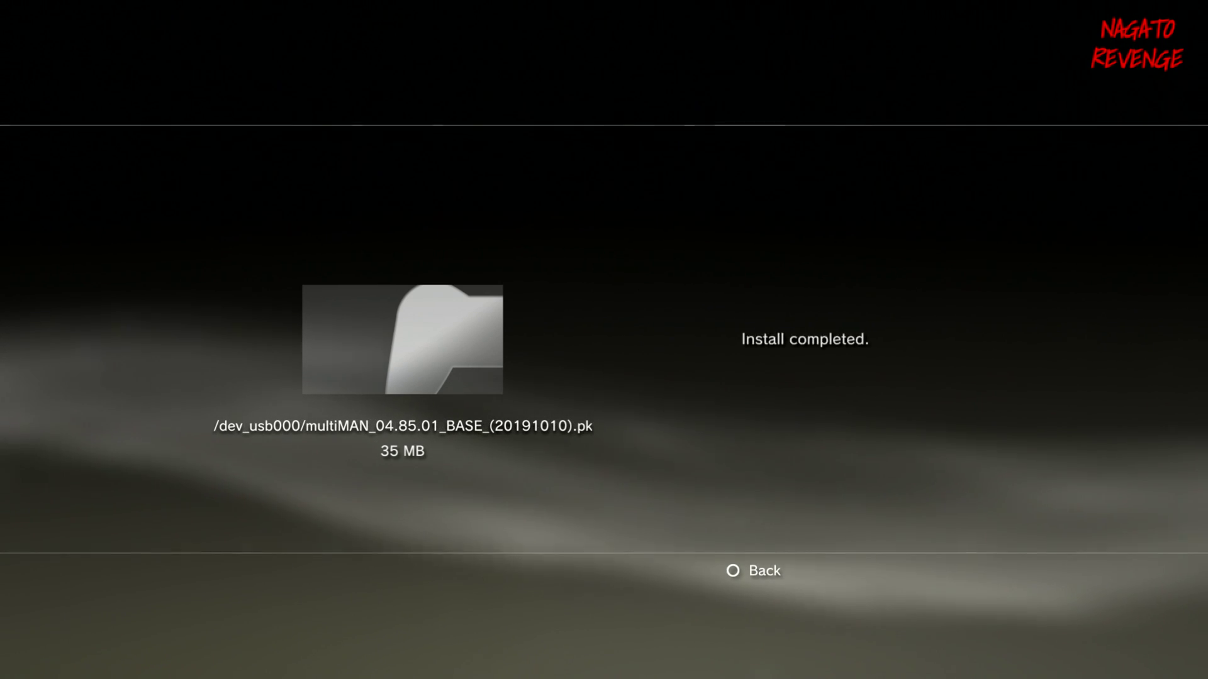
# Step: Leave the package installation screen and start mmCM from the Game category
pyautogui.press('Escape')
pyautogui.press('Down')
pyautogui.press('Down')
pyautogui.press('Down')
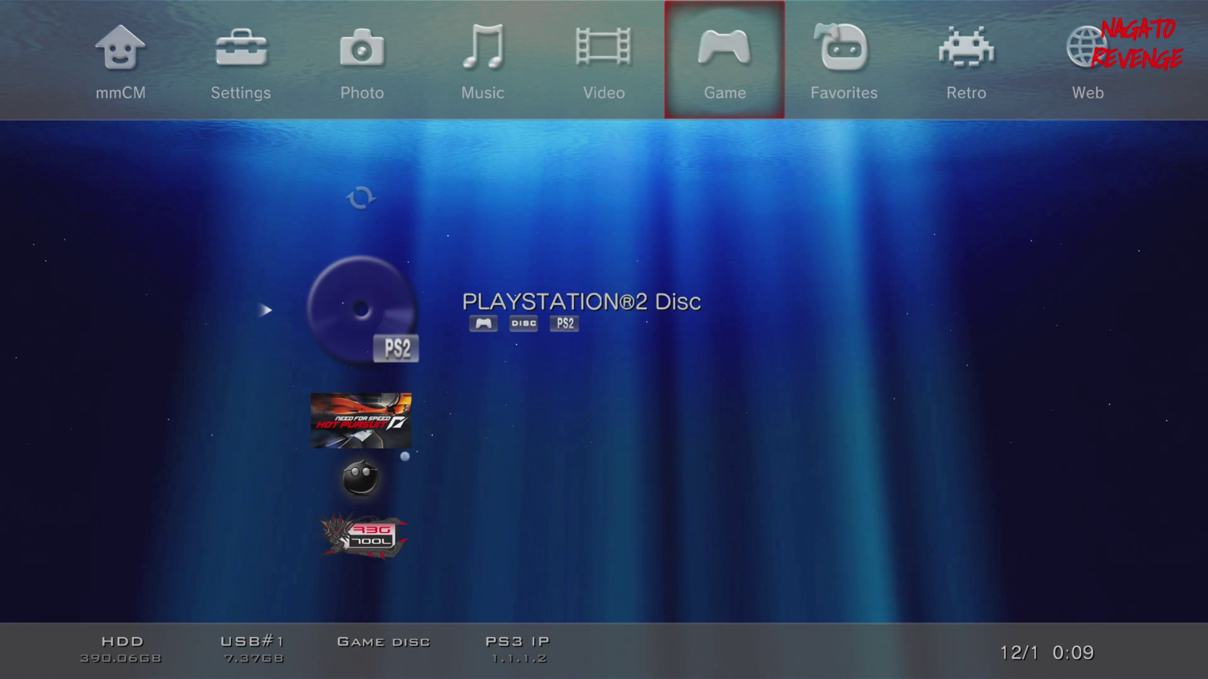
# Step: Look through the mmCM categories, including Video, Game, Favorites and Photo
pyautogui.press('Left')
pyautogui.press('Left')
pyautogui.press('Left')
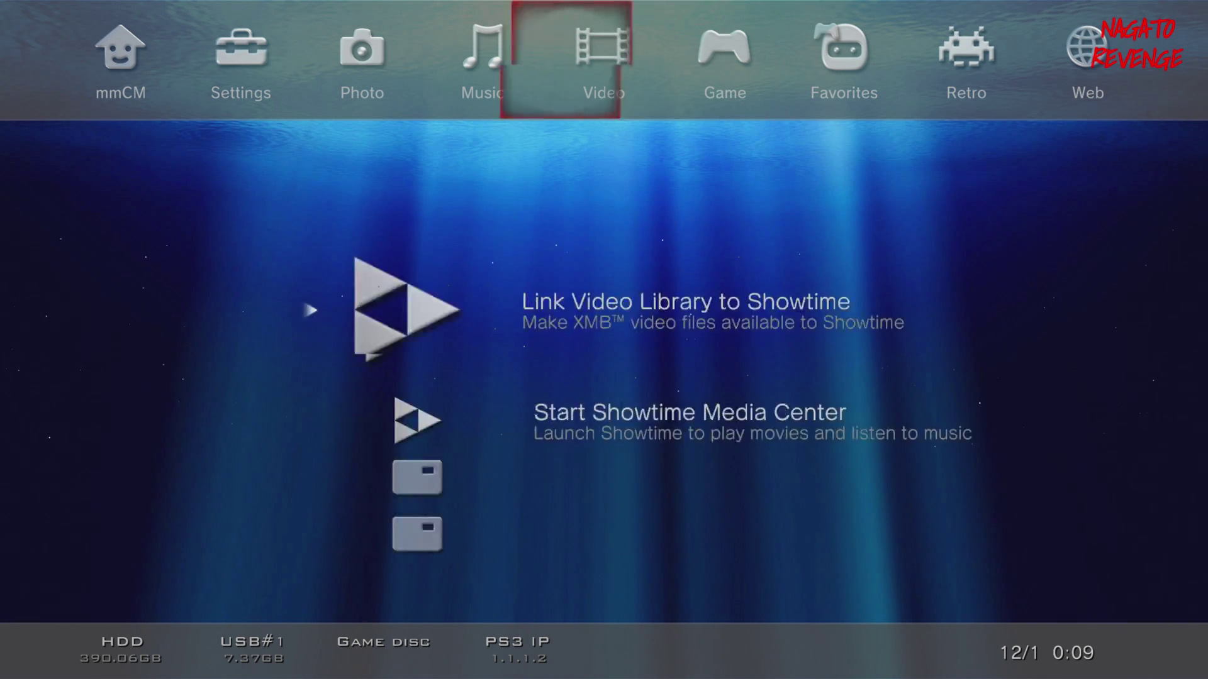
pyautogui.press('Right')
pyautogui.press('Right')
pyautogui.press('Right')
pyautogui.press('Right')
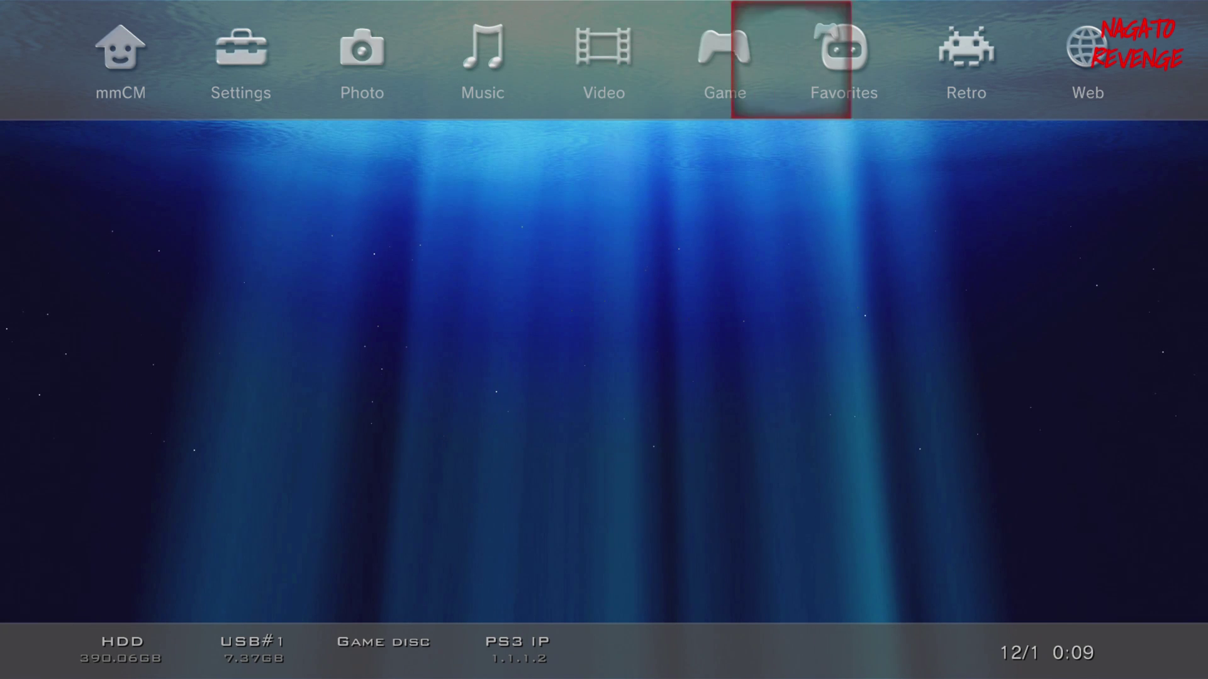
pyautogui.press('Left')
pyautogui.press('Left')
pyautogui.press('Left')
pyautogui.press('Left')
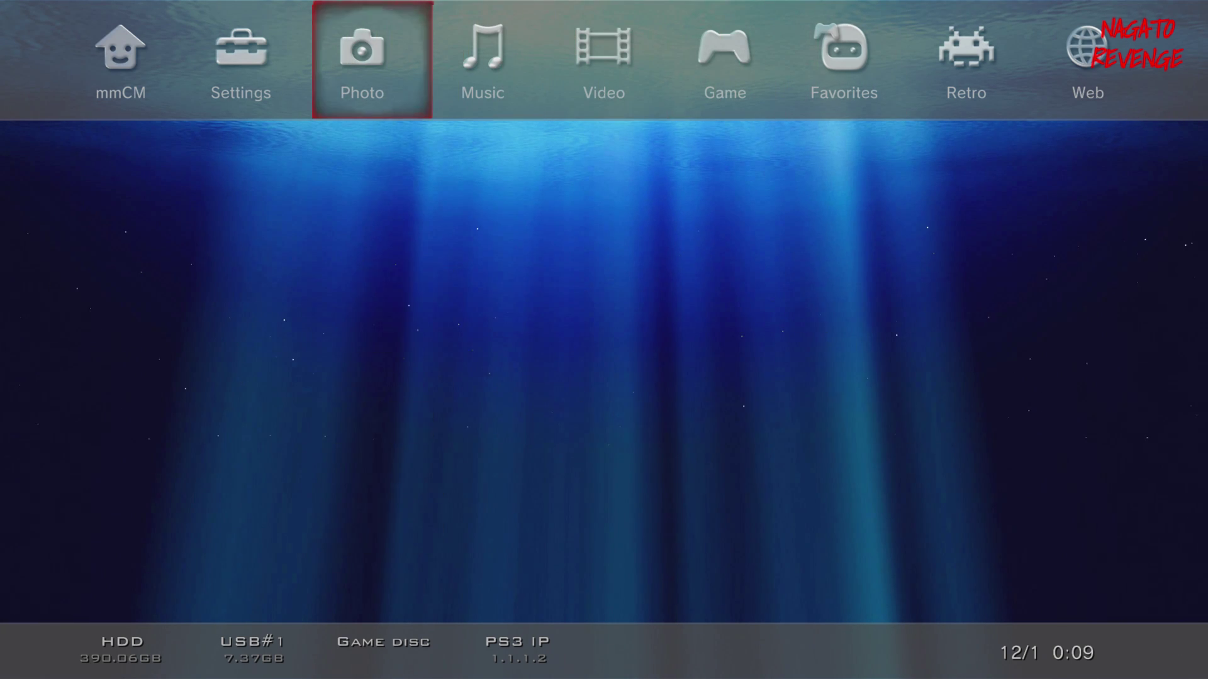
# Step: Open File Manager / mmOS from the mmCM category and close its /dev_hdd0 window
pyautogui.press('Left')
pyautogui.press('Left')
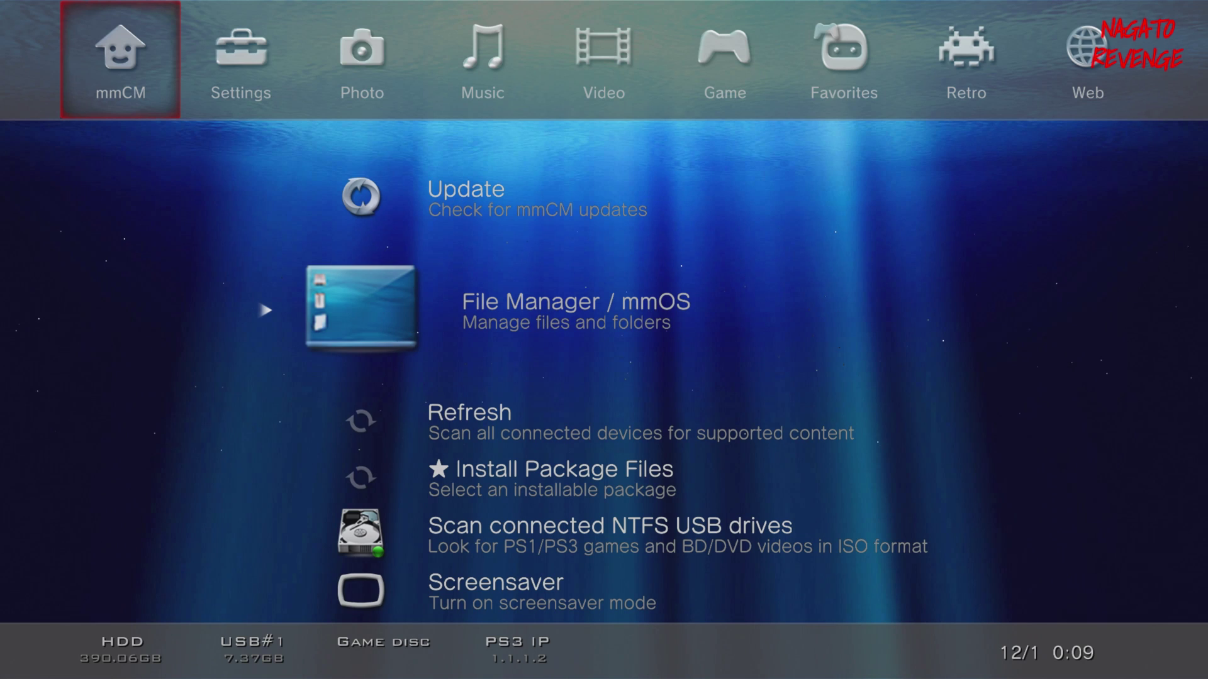
pyautogui.press('Return')
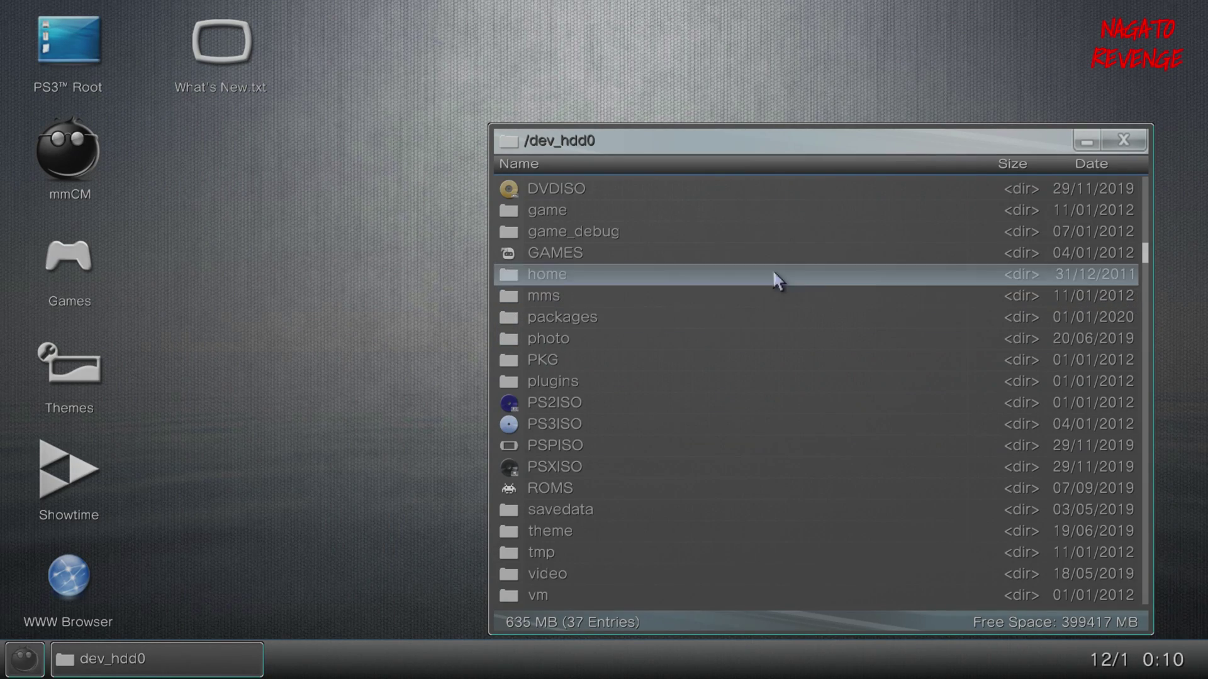
pyautogui.click(1118, 141)
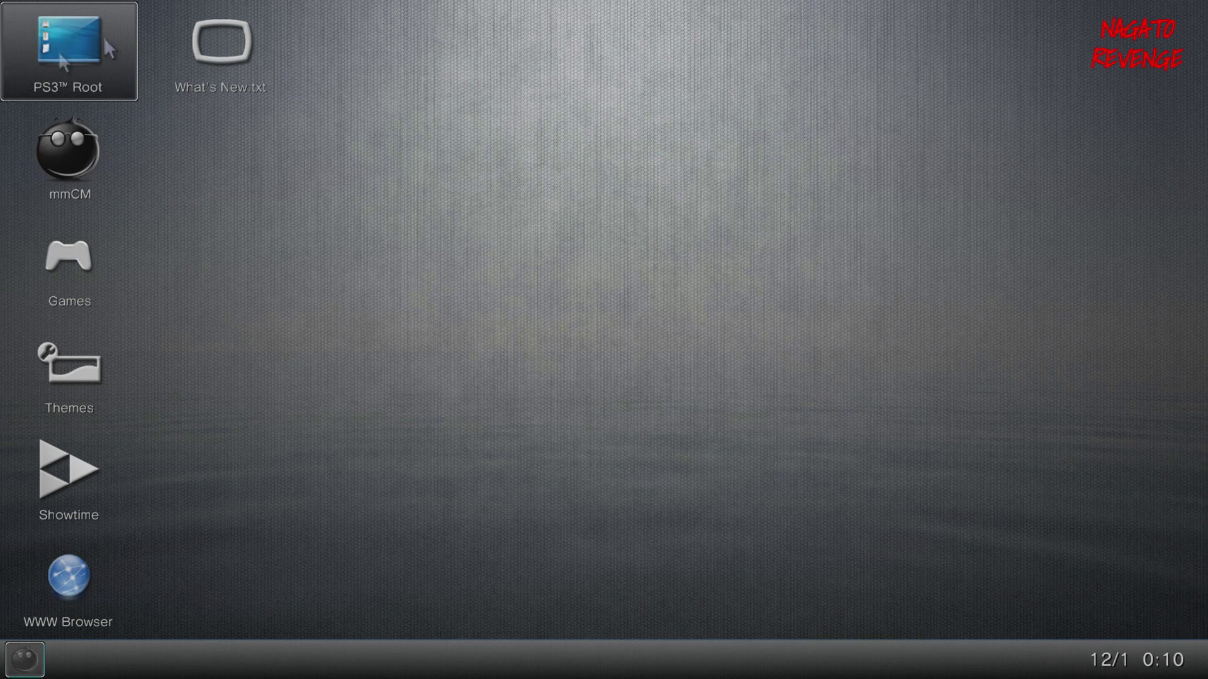
# Step: Open the /dev_hdd0/game folder starting from PS3 Root
pyautogui.doubleClick(53, 37)
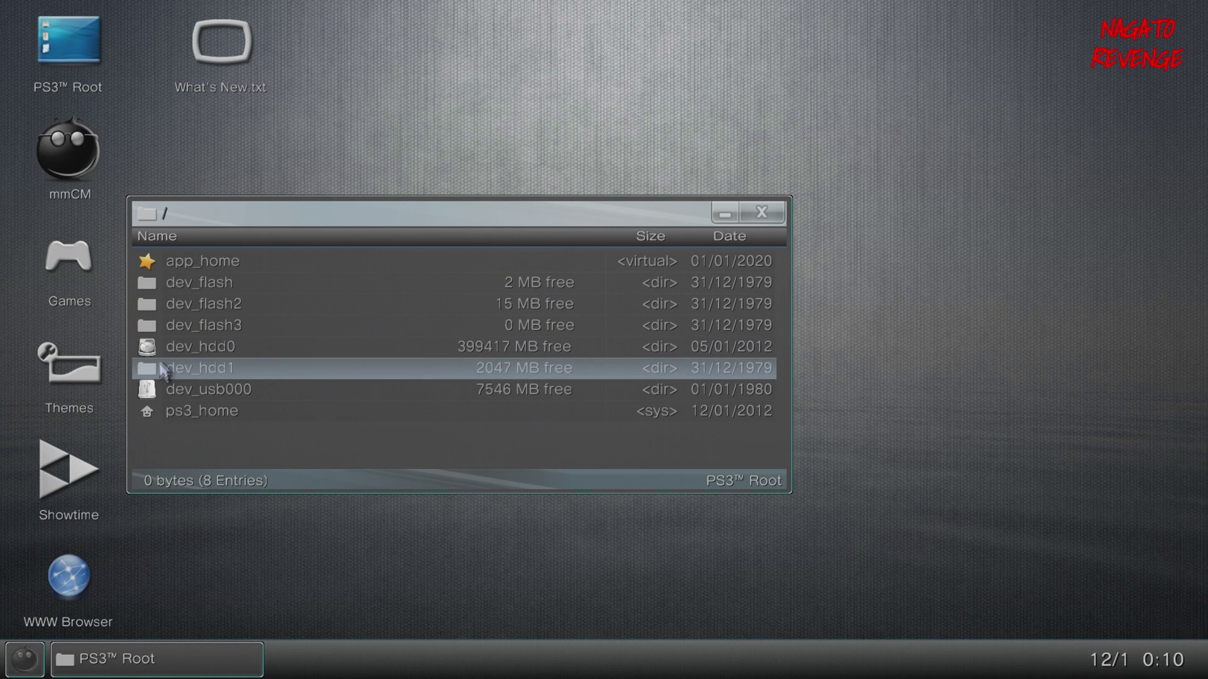
pyautogui.doubleClick(161, 354)
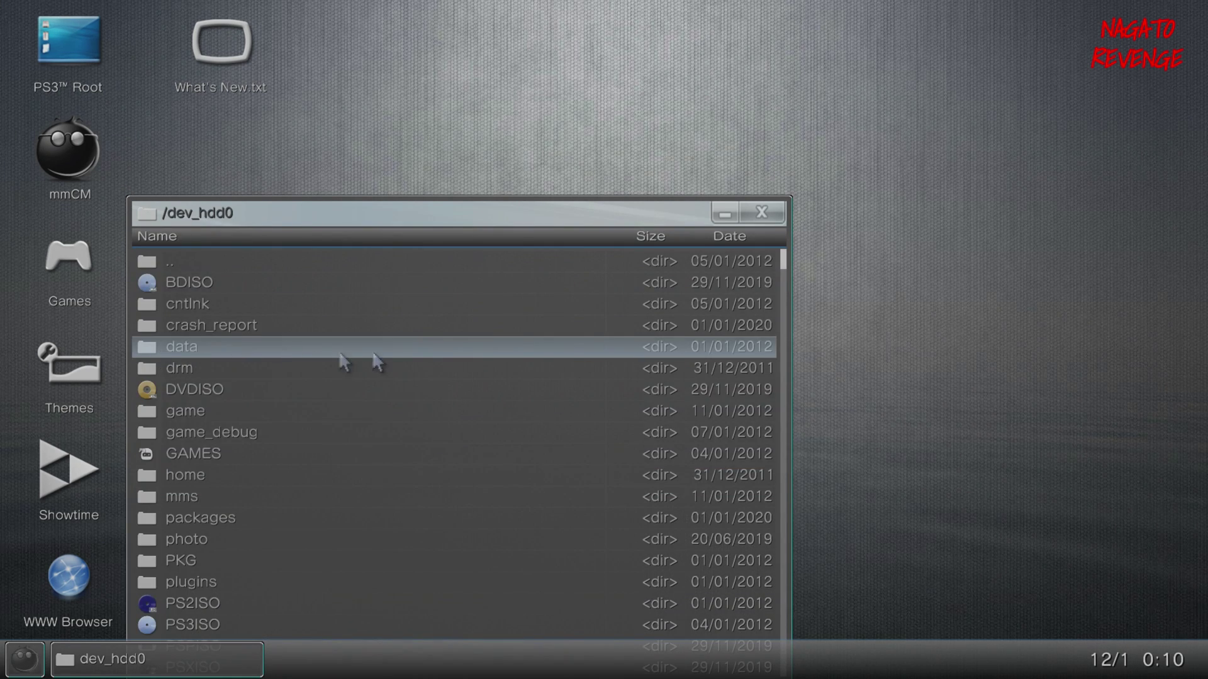
pyautogui.doubleClick(364, 412)
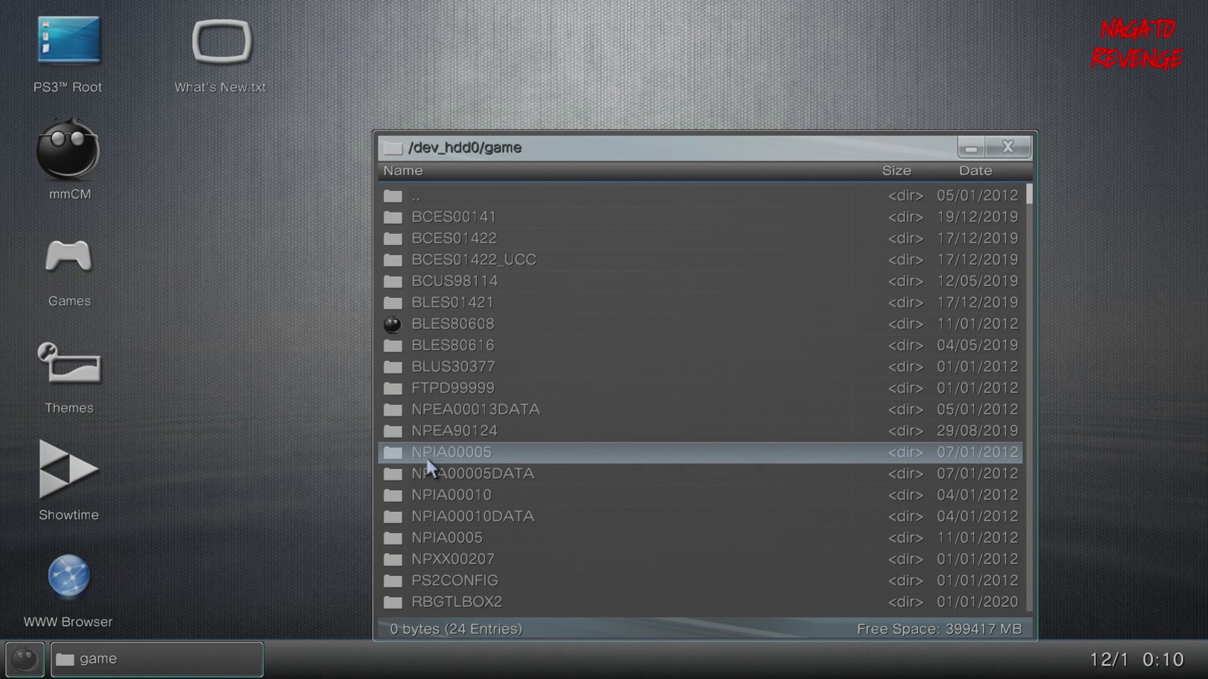
# Step: Inspect the contents of the NPIA00005, NPIA00005DATA and NPIA00010 folders inside /dev_hdd0/game
pyautogui.doubleClick(529, 457)
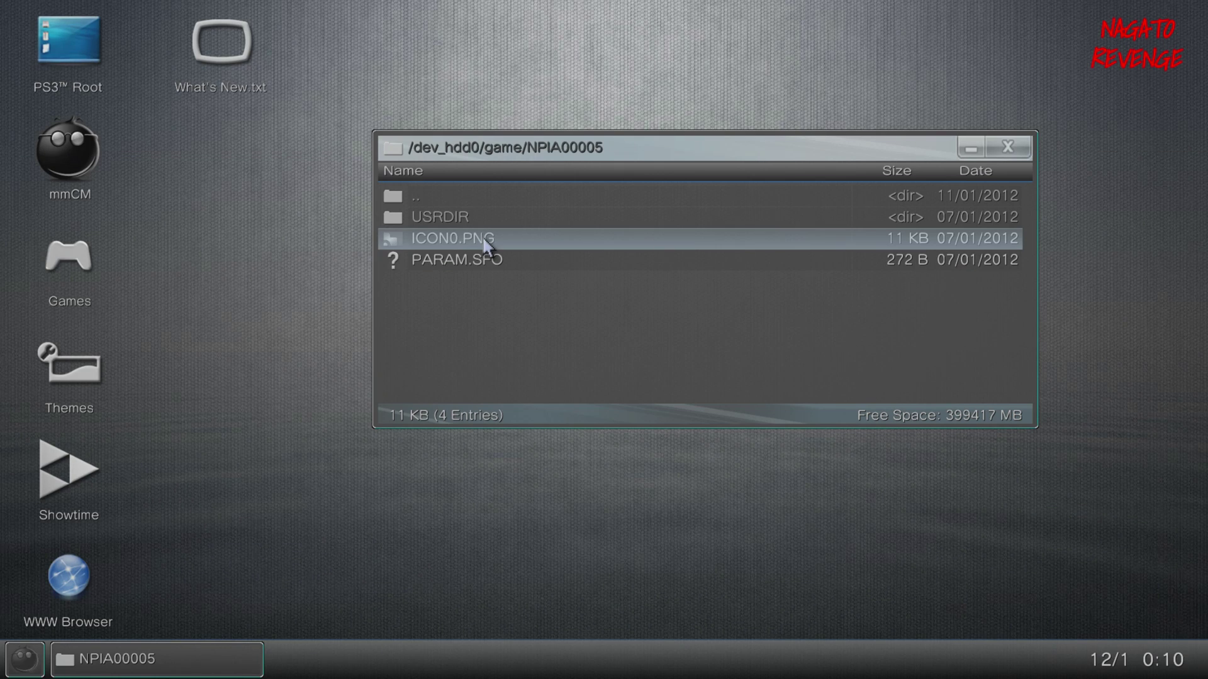
pyautogui.press('BackSpace')
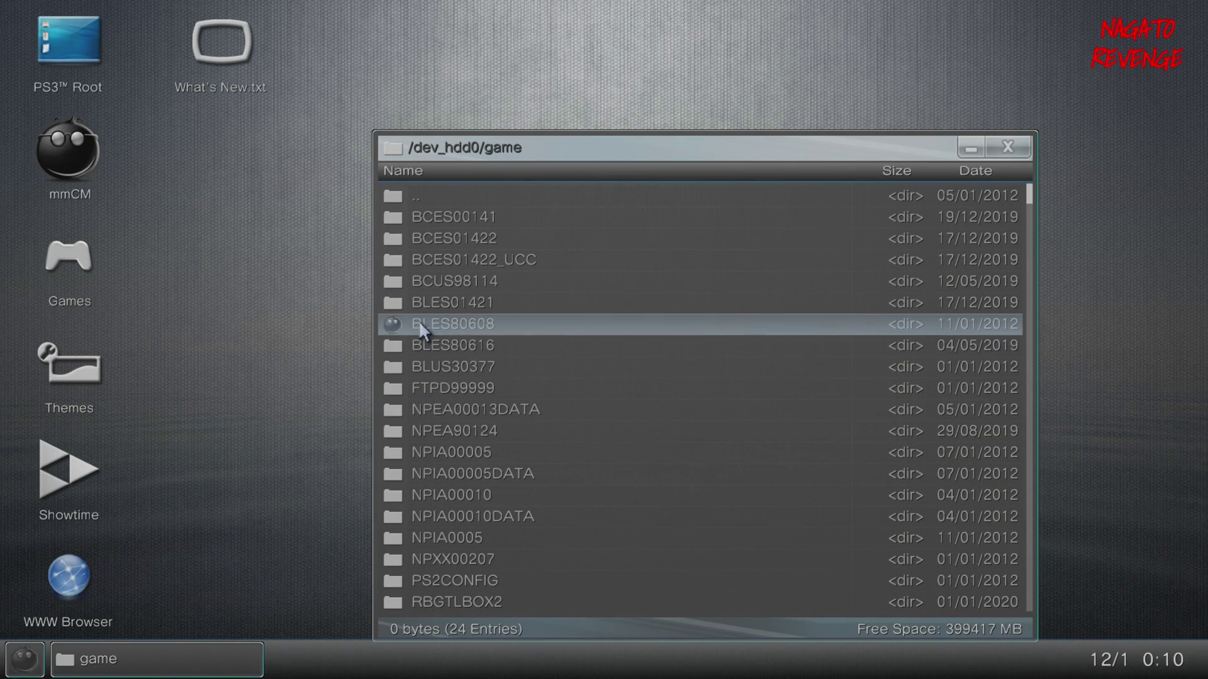
pyautogui.doubleClick(494, 473)
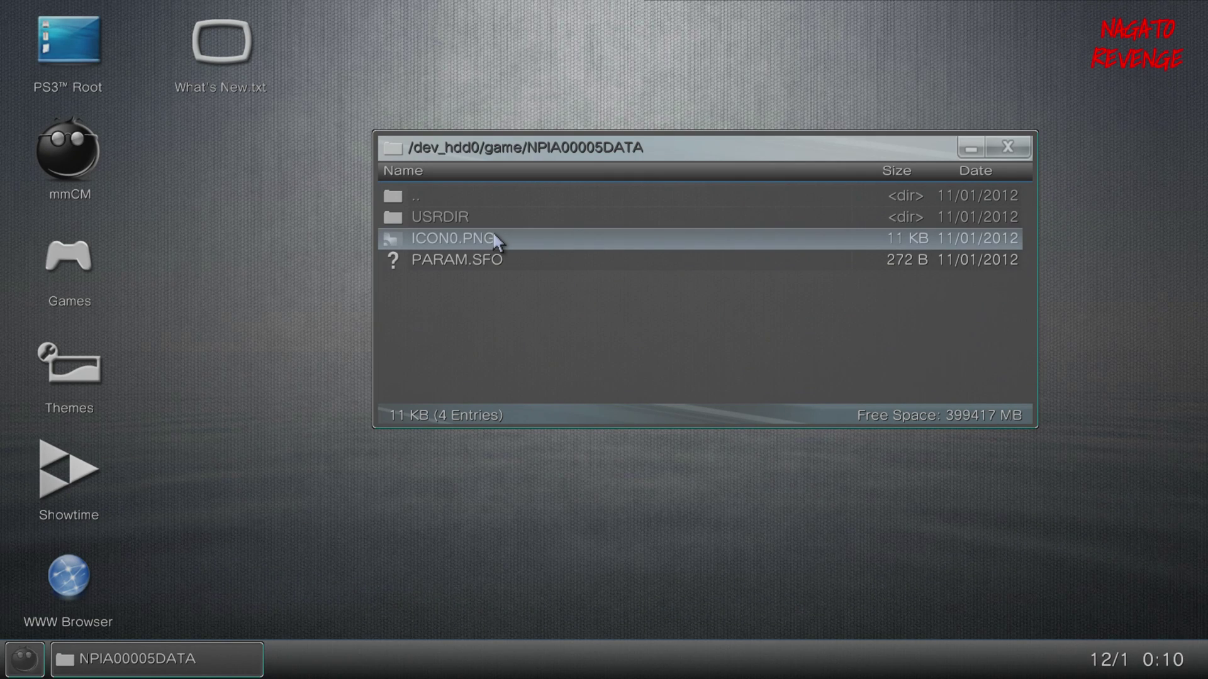
pyautogui.press('BackSpace')
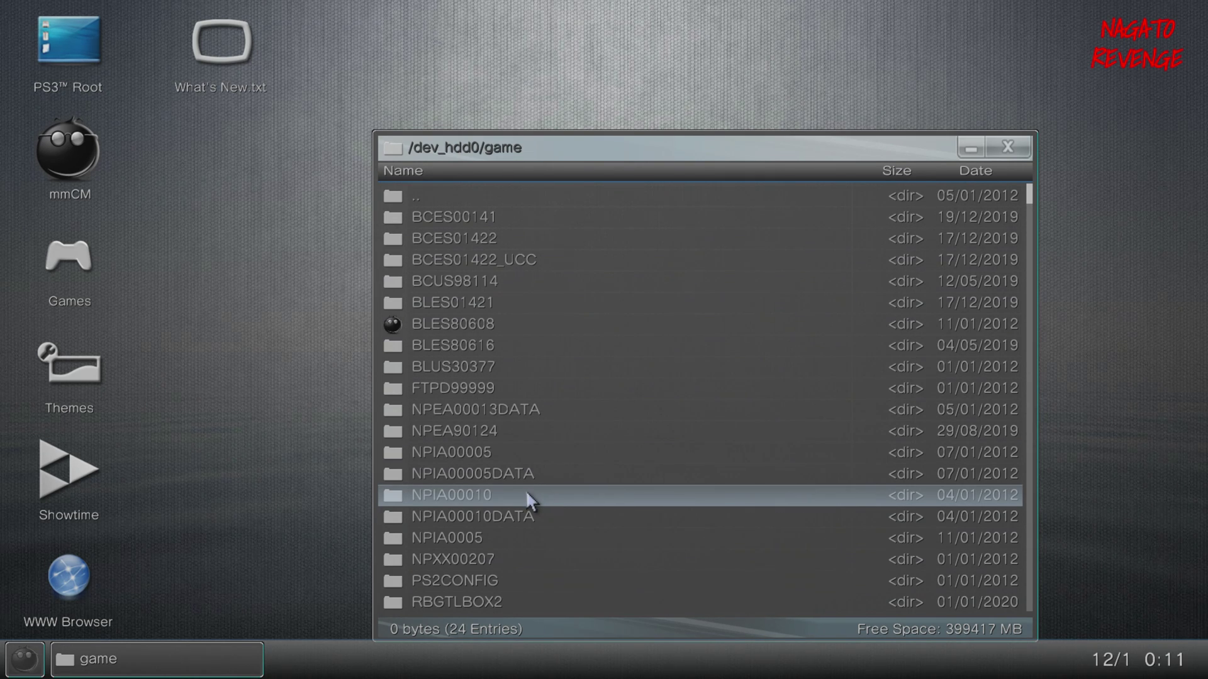
pyautogui.doubleClick(569, 496)
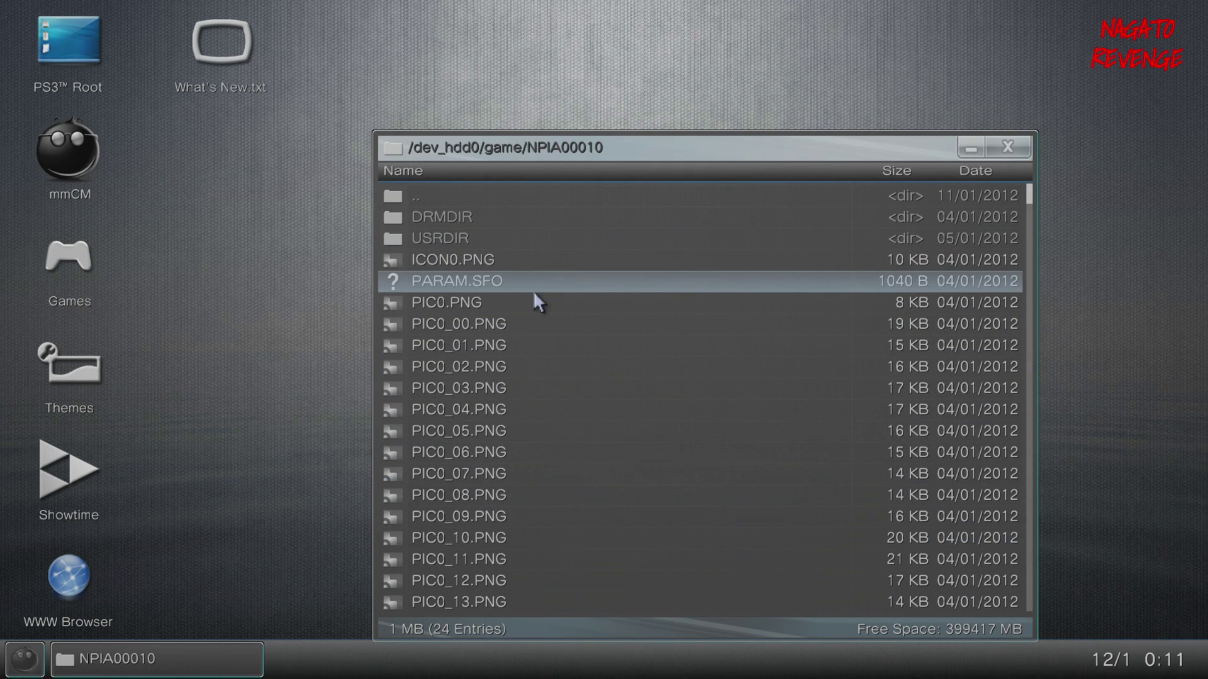
pyautogui.click(535, 259)
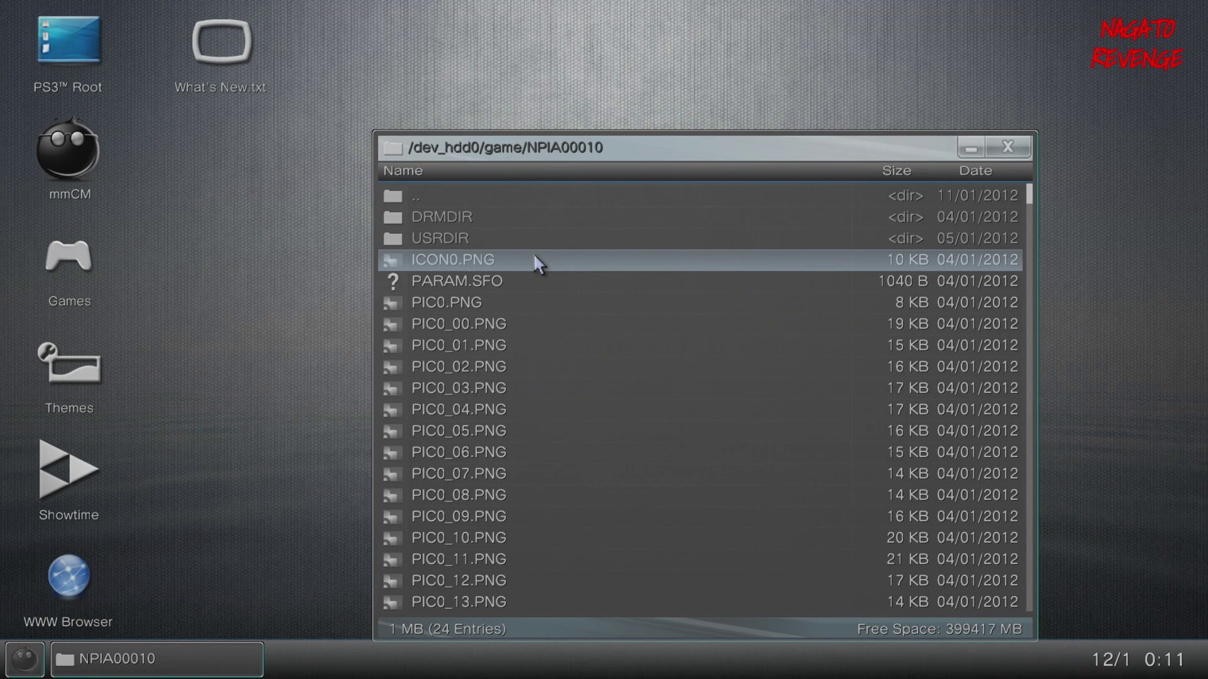
pyautogui.press('BackSpace')
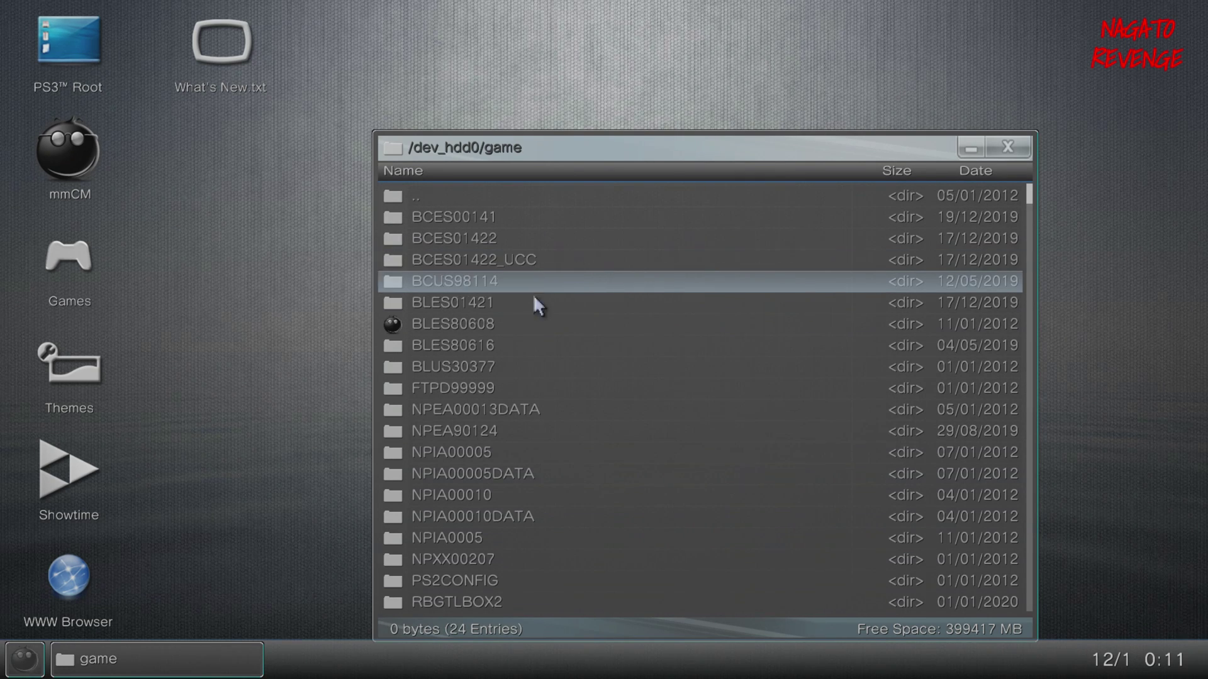
# Step: Reopen the NPIA00005 folder, view its USRDIR subfolder and return to NPIA00005
pyautogui.doubleClick(614, 458)
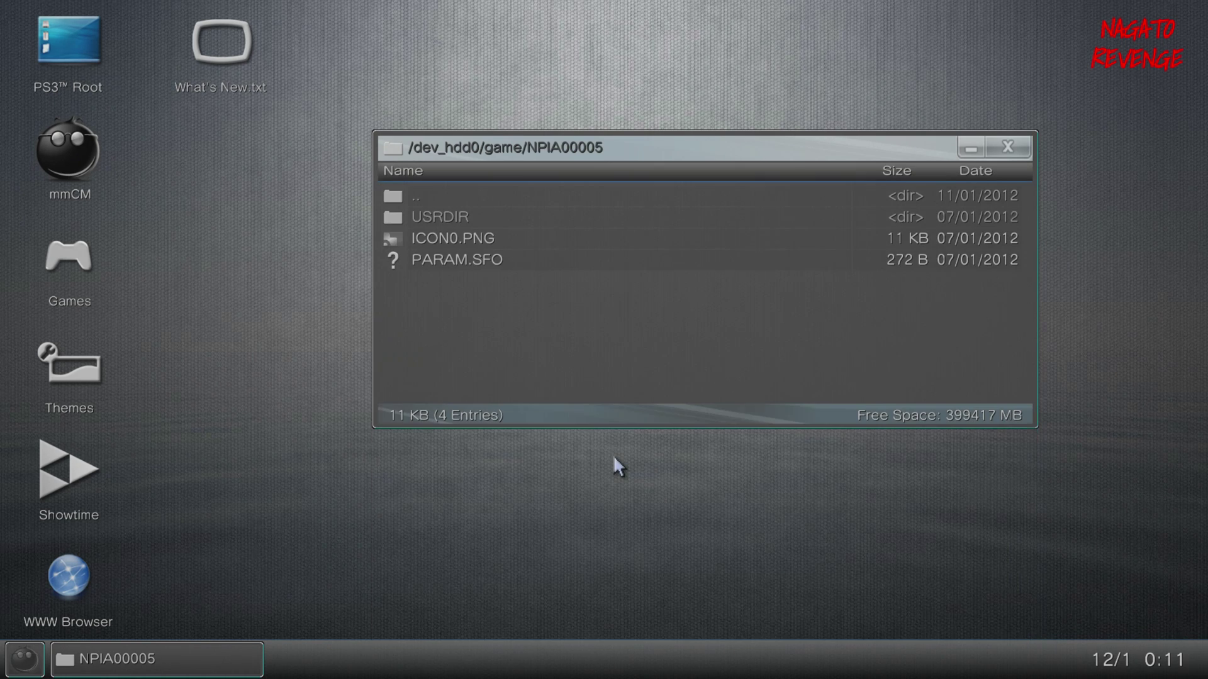
pyautogui.click(496, 220)
pyautogui.doubleClick(493, 217)
pyautogui.press('BackSpace')
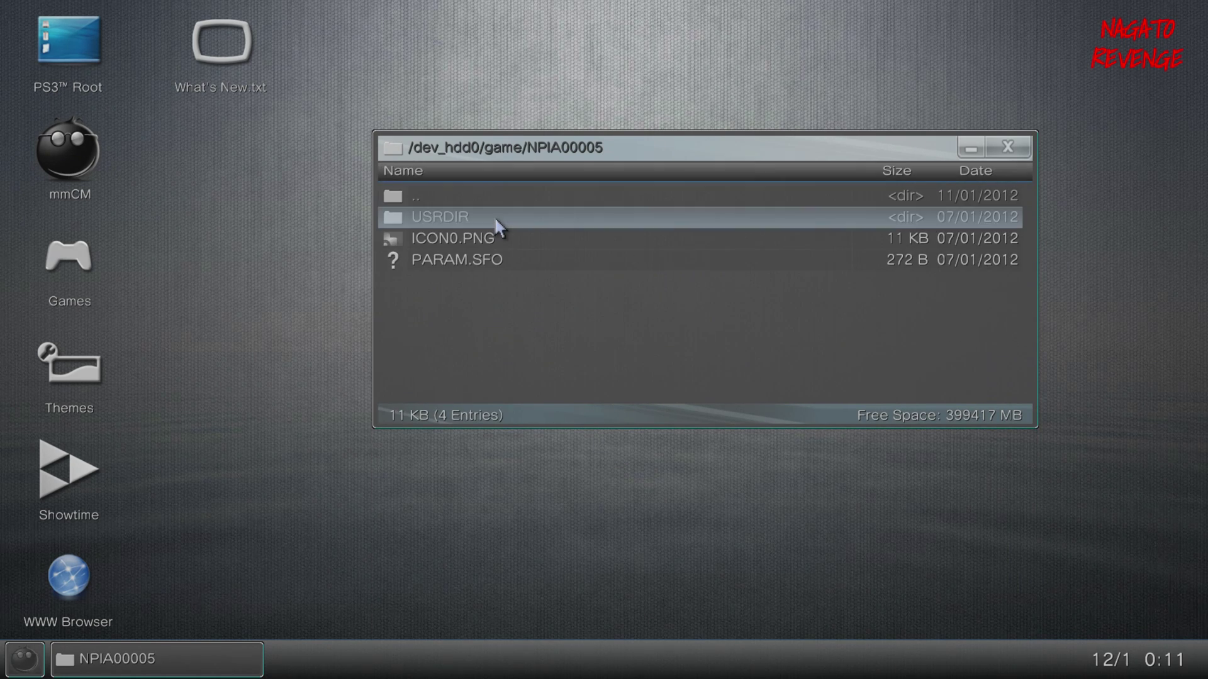
# Step: Return to /dev_hdd0/game and copy the NPIA00005 and NPIA00005DATA folders together
pyautogui.press('BackSpace')
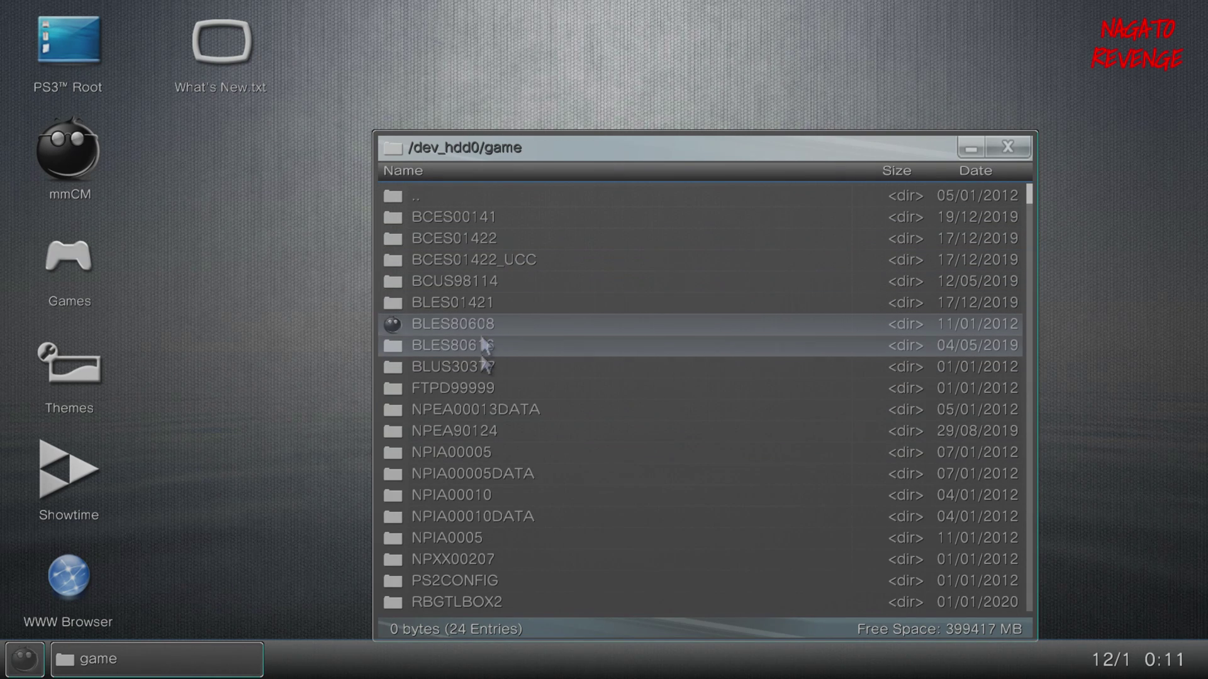
pyautogui.click(511, 444)
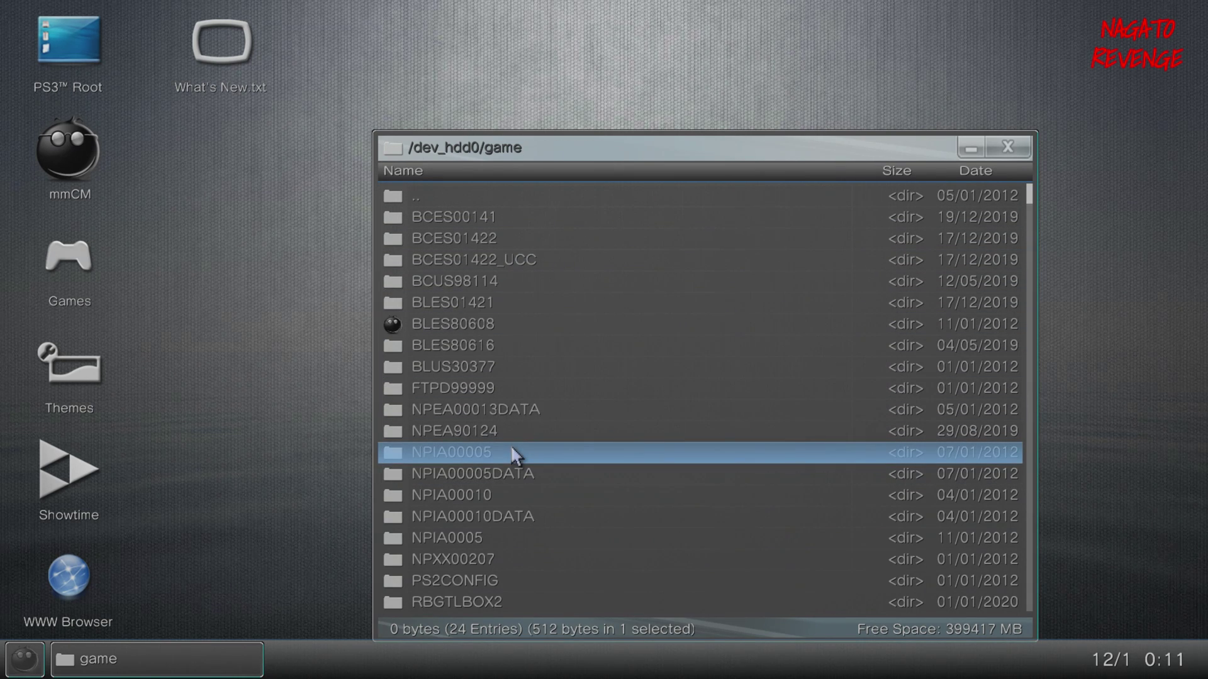
pyautogui.keyDown('shift'); pyautogui.click(489, 463); pyautogui.keyUp('shift')
pyautogui.rightClick(490, 467)
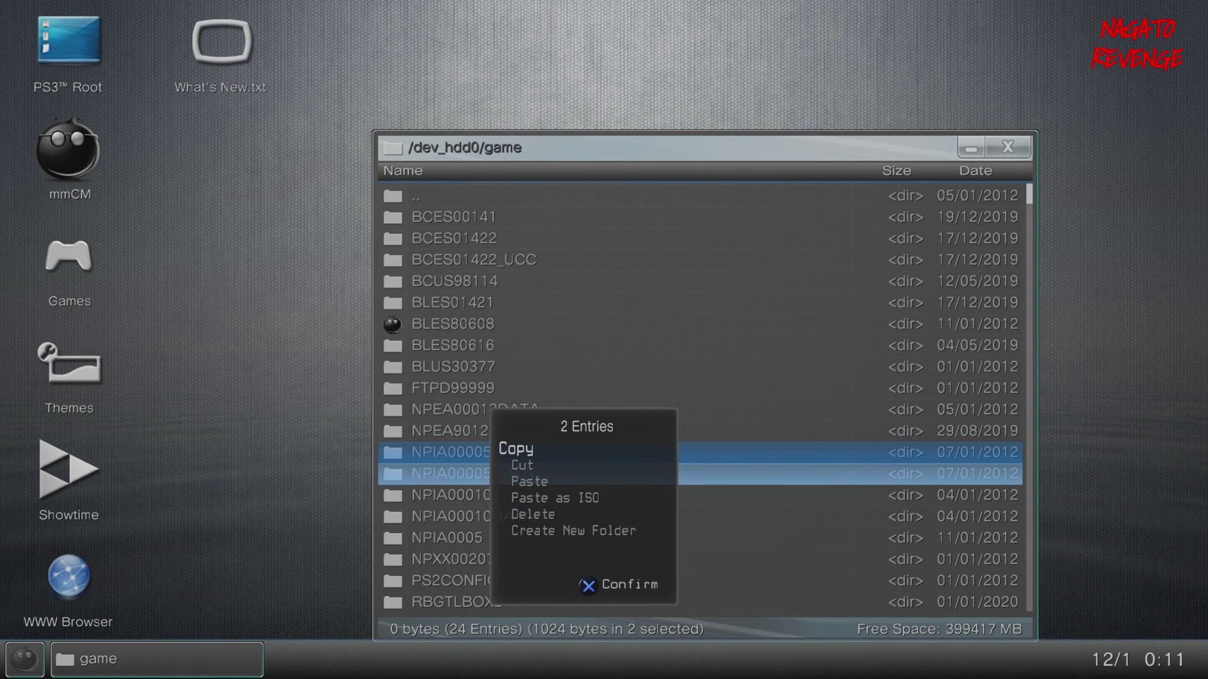
pyautogui.click(516, 449)
# Step: Open dev_usb000 from PS3 Root and paste the copied folders onto the USB drive
pyautogui.doubleClick(47, 34)
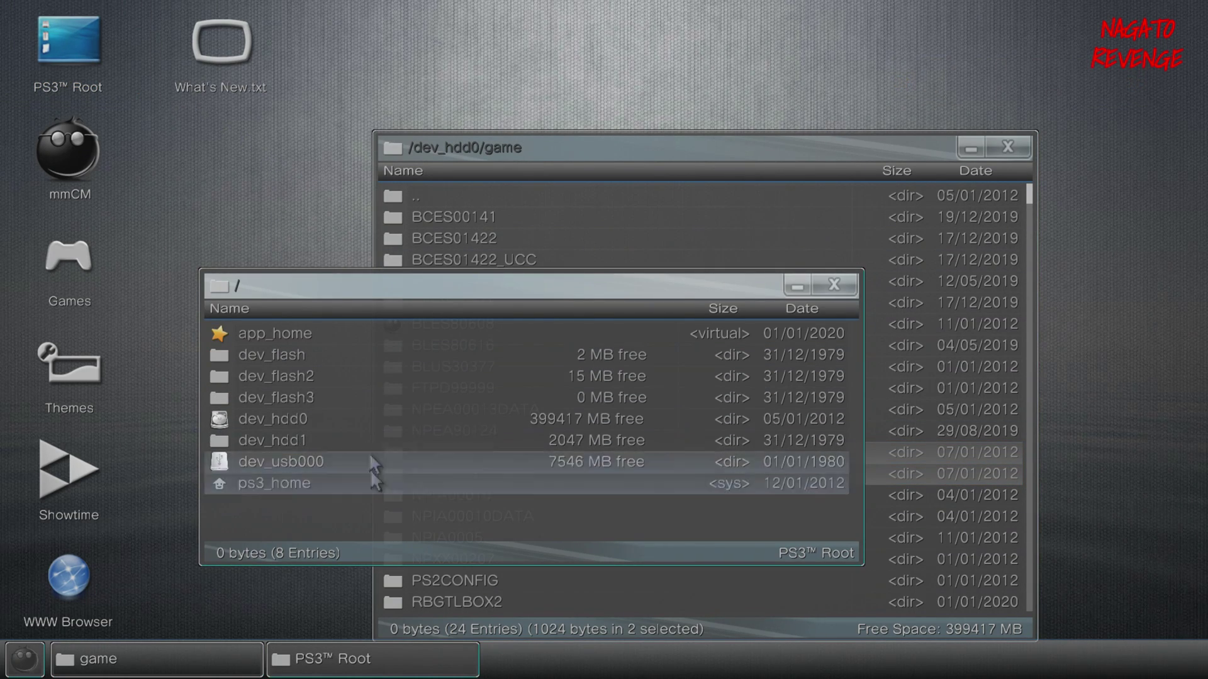
pyautogui.doubleClick(420, 460)
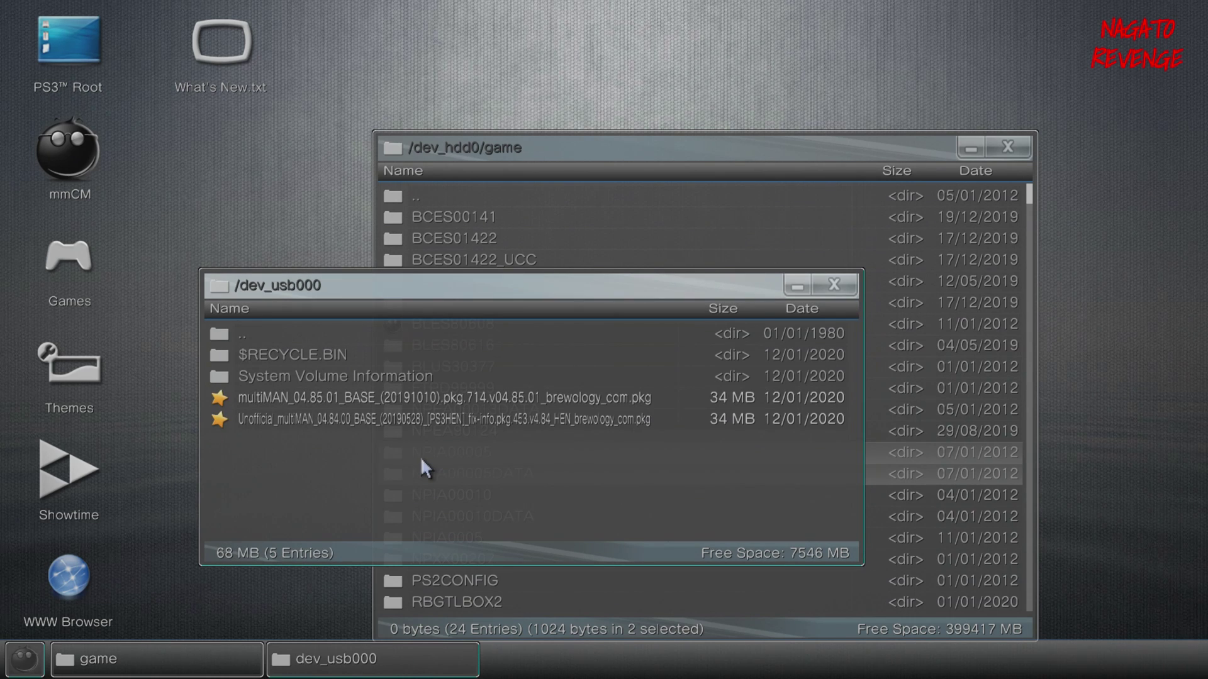
pyautogui.rightClick(420, 457)
pyautogui.click(441, 450)
pyautogui.press('Return')
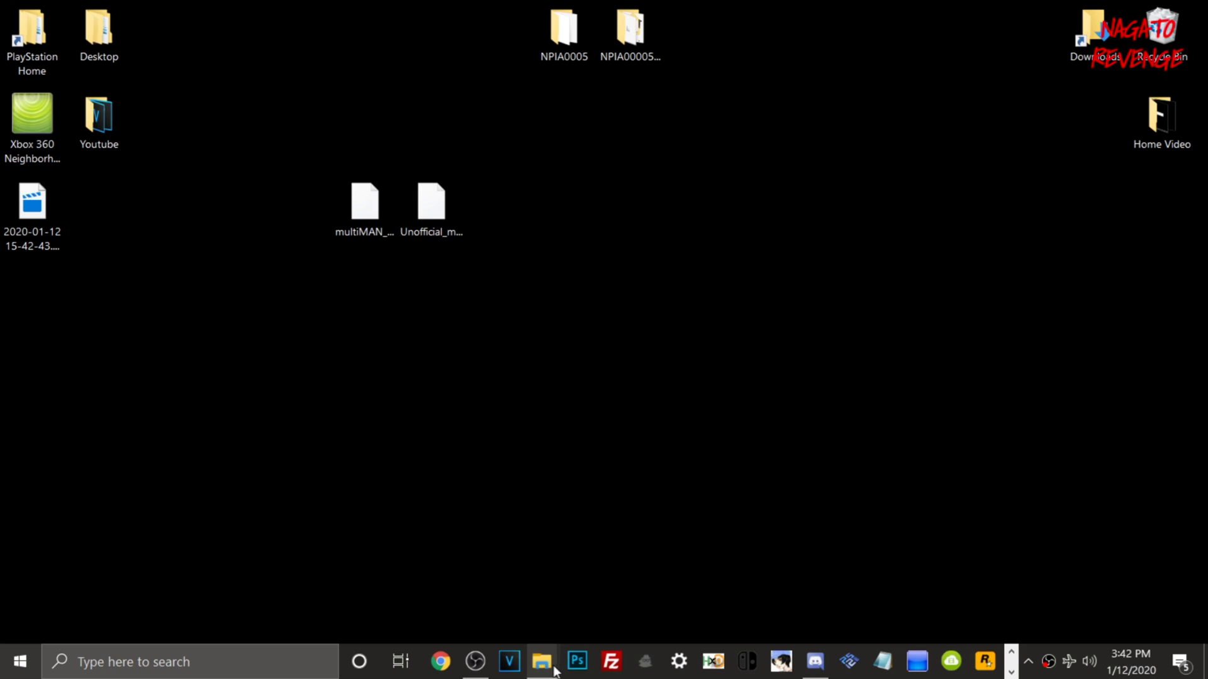
# Step: Switch to File Explorer on the PC, select NPIA00005 and NPIA00005DATA on Local Disk (G:), and minimize the window
pyautogui.moveTo(545, 667)
pyautogui.click(701, 577)
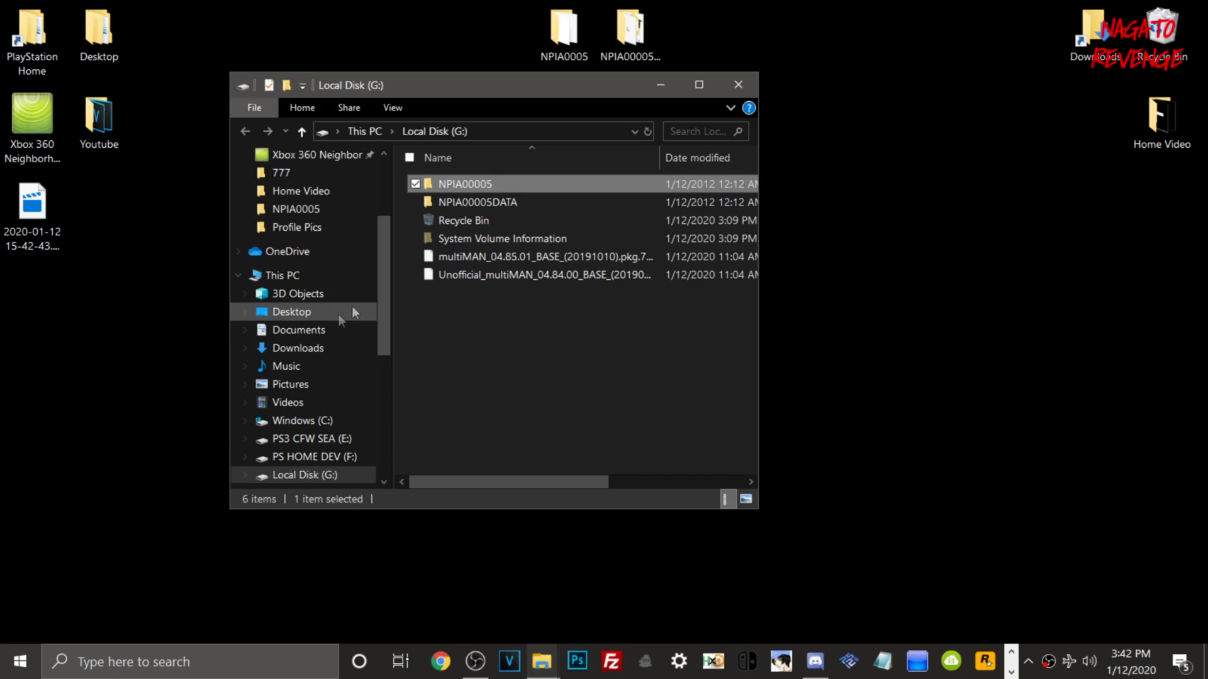
pyautogui.click(463, 204)
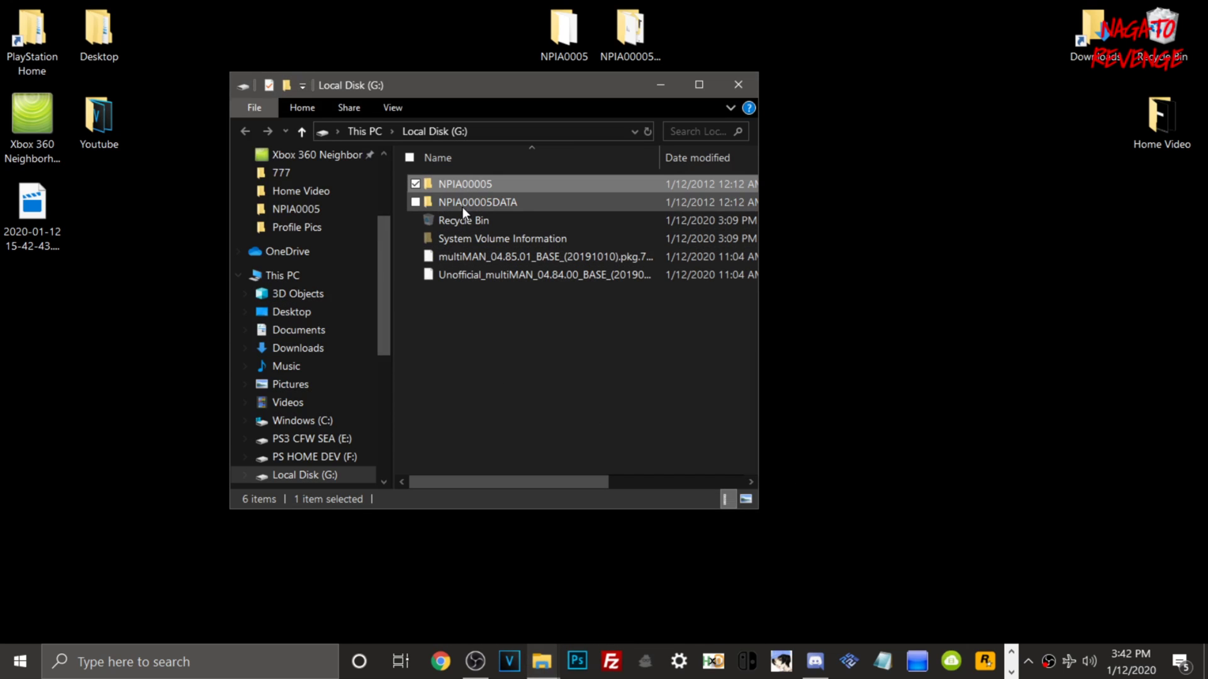
pyautogui.click(415, 183)
pyautogui.moveTo(441, 86); pyautogui.dragTo(804, 168)
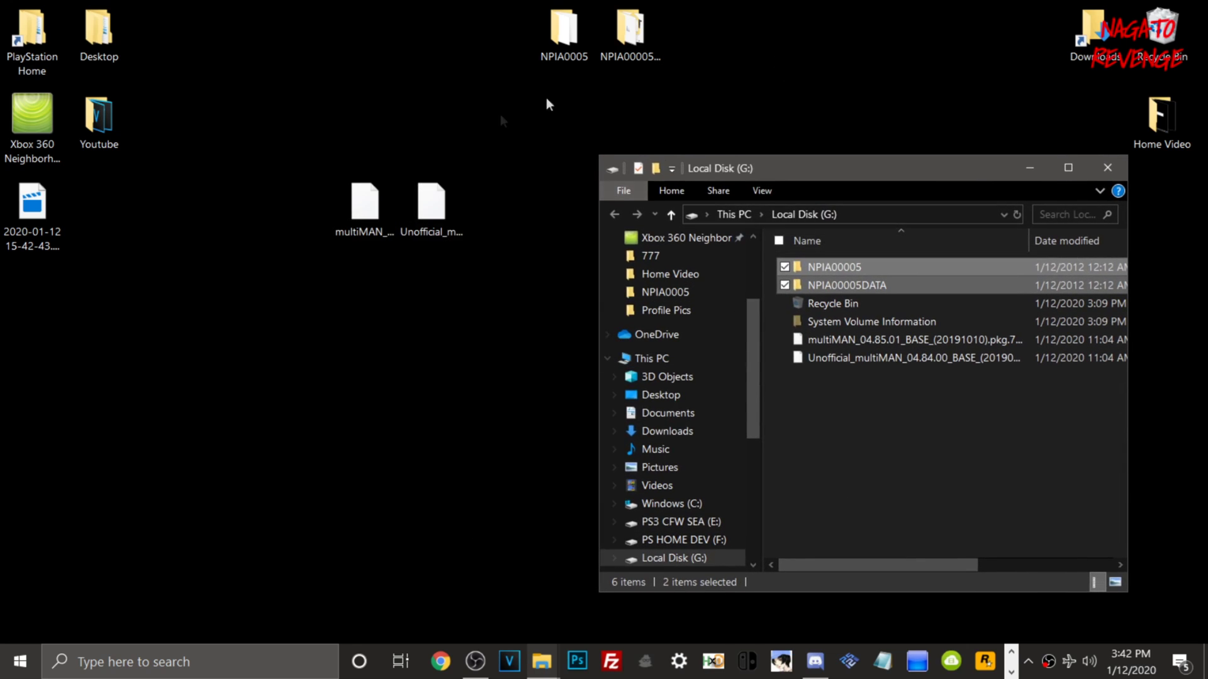
pyautogui.moveTo(858, 268)
pyautogui.mouseDown()
pyautogui.moveTo(726, 59)
pyautogui.moveTo(755, 56)
pyautogui.moveTo(885, 266)
pyautogui.moveTo(864, 278)
pyautogui.mouseUp()
pyautogui.click(1031, 167)
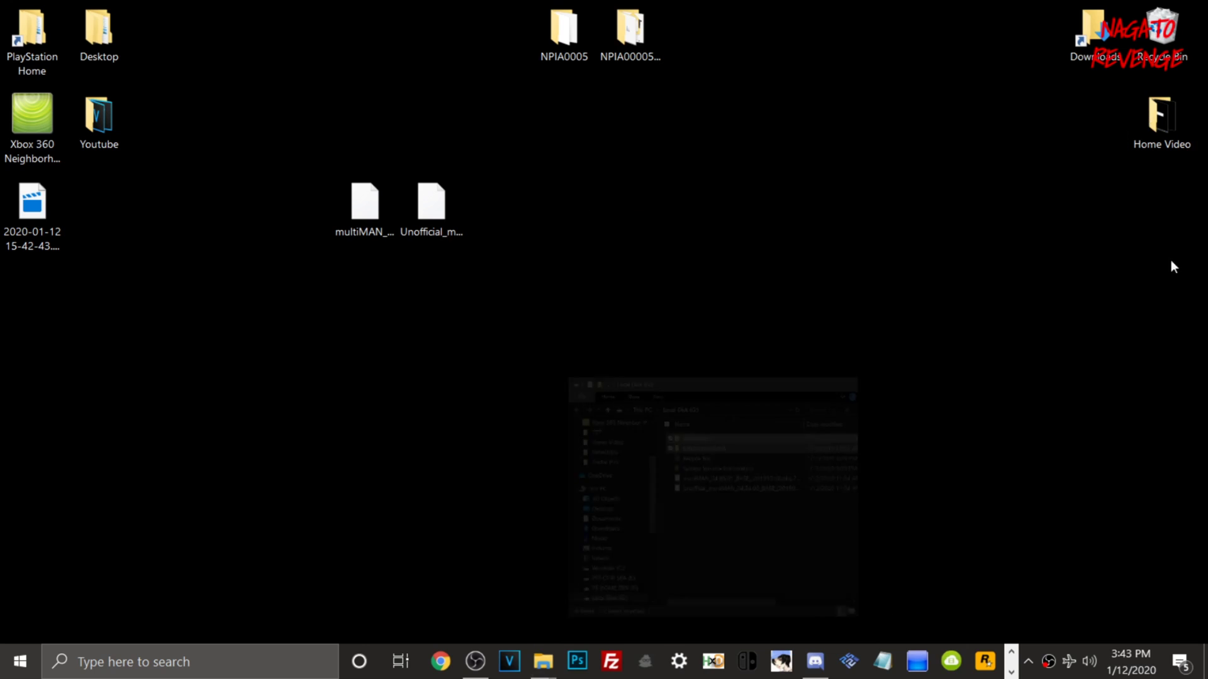
# Step: Inspect the contents of the NPIA0005 and NPIA00005DATA folders on the desktop, closing each window
pyautogui.doubleClick(561, 27)
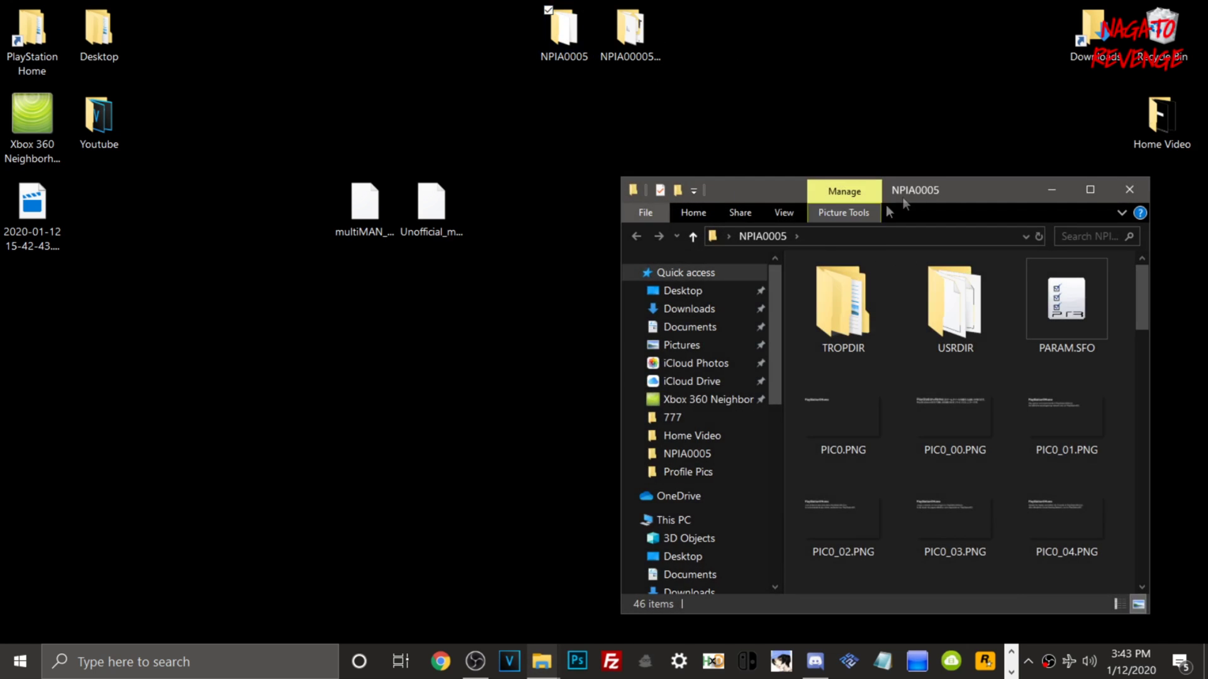
pyautogui.doubleClick(922, 191)
pyautogui.scroll(-1, 538, 334)
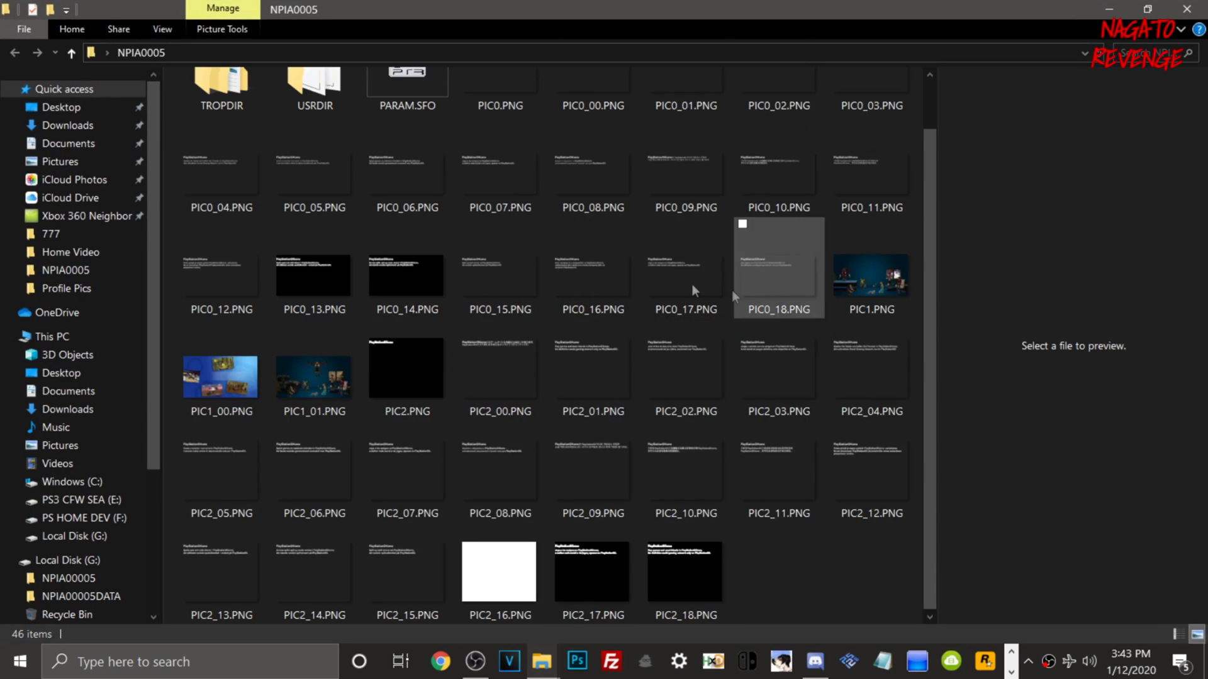
pyautogui.scroll(1, 646, 336)
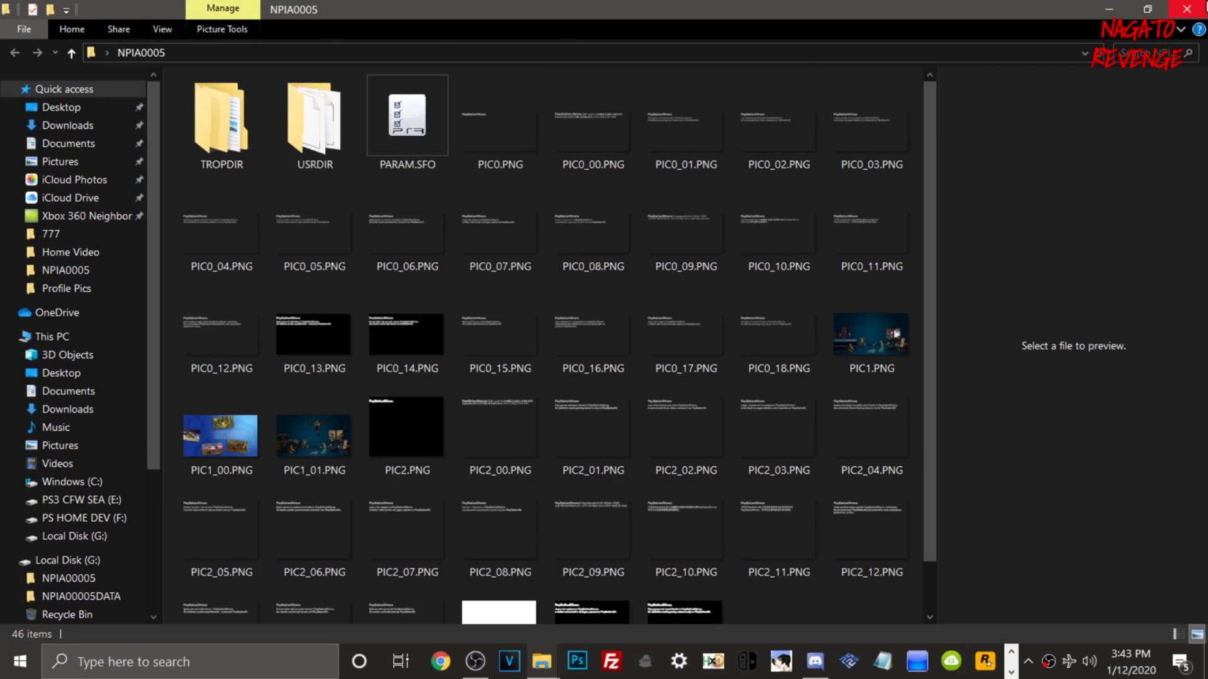
pyautogui.click(1187, 9)
pyautogui.doubleClick(620, 38)
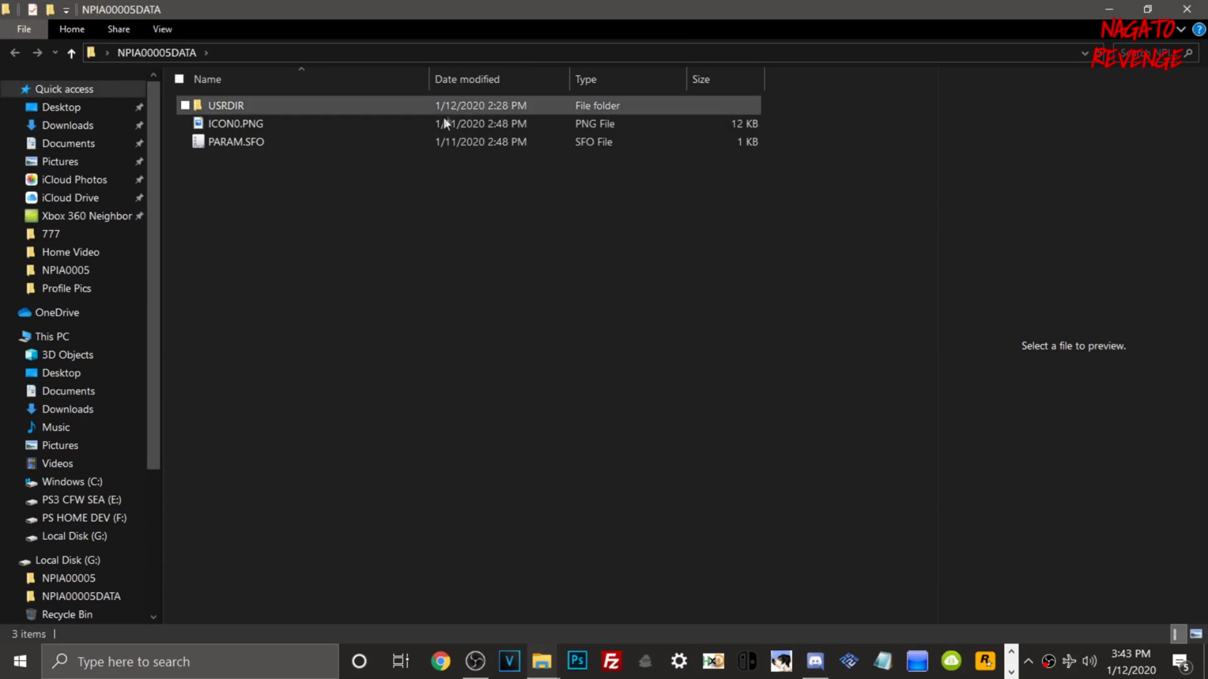
pyautogui.hotkey('alt', 'F4')
# Step: Look through the USRDIR, CACHE and SCENES subfolders of the desktop folder NPIA0005 and close the window
pyautogui.doubleClick(560, 59)
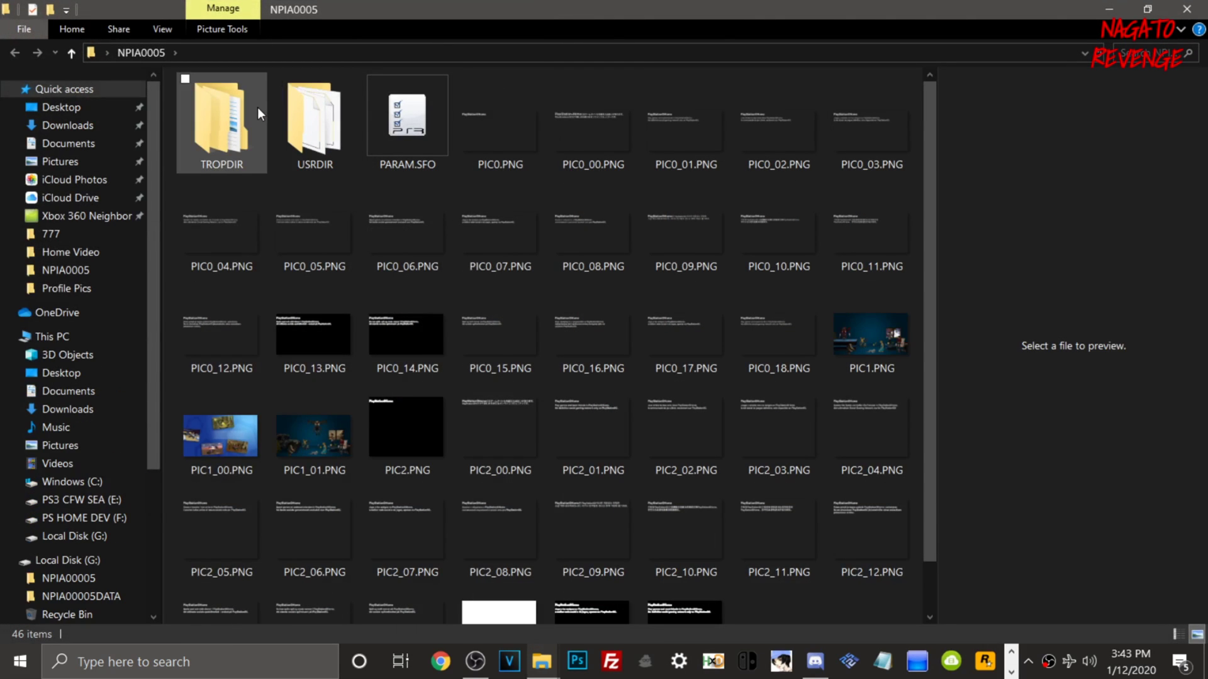
pyautogui.doubleClick(341, 109)
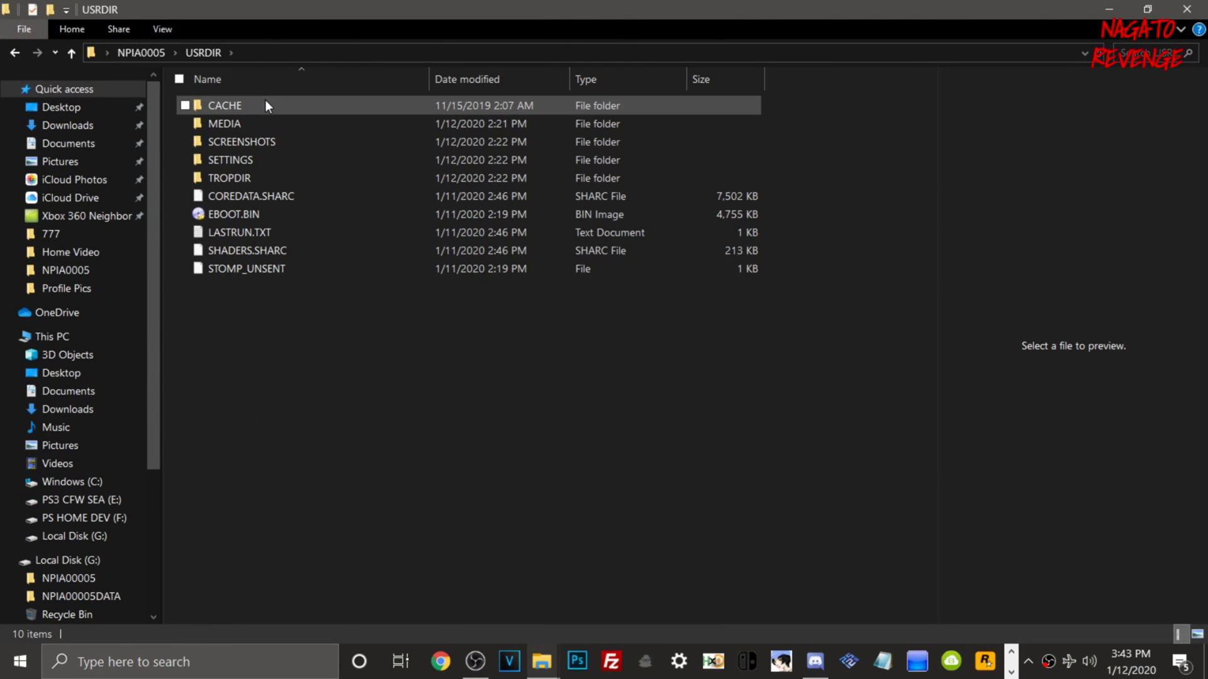
pyautogui.doubleClick(269, 103)
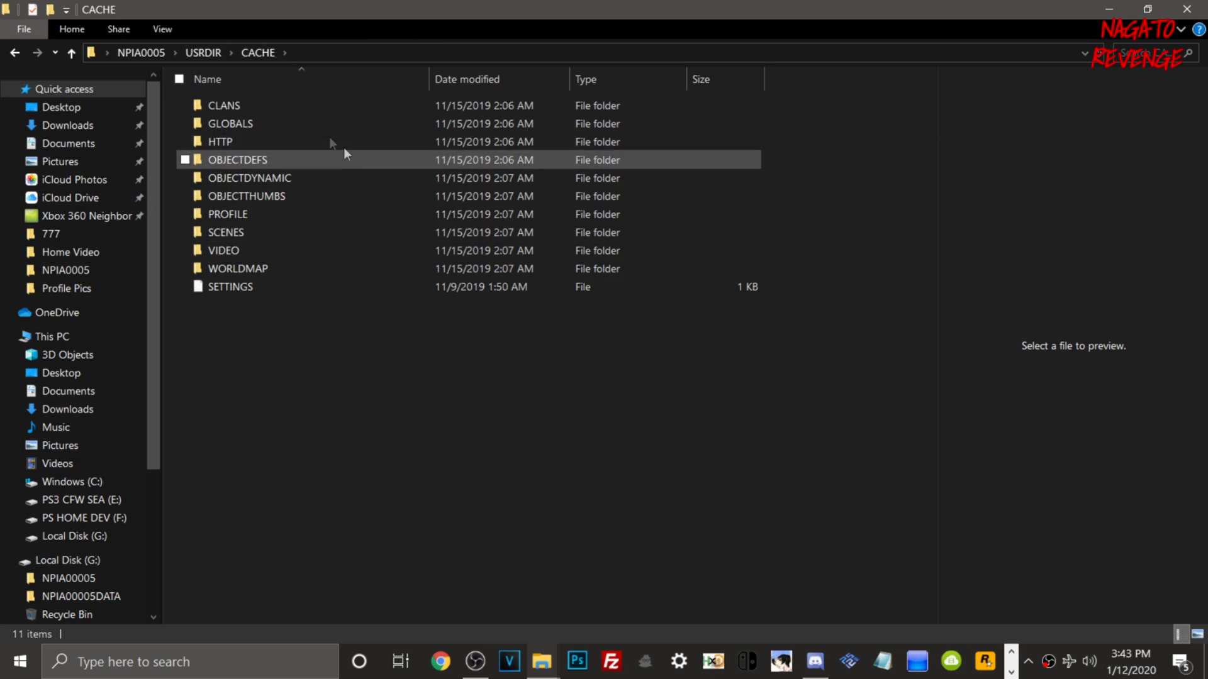
pyautogui.doubleClick(246, 232)
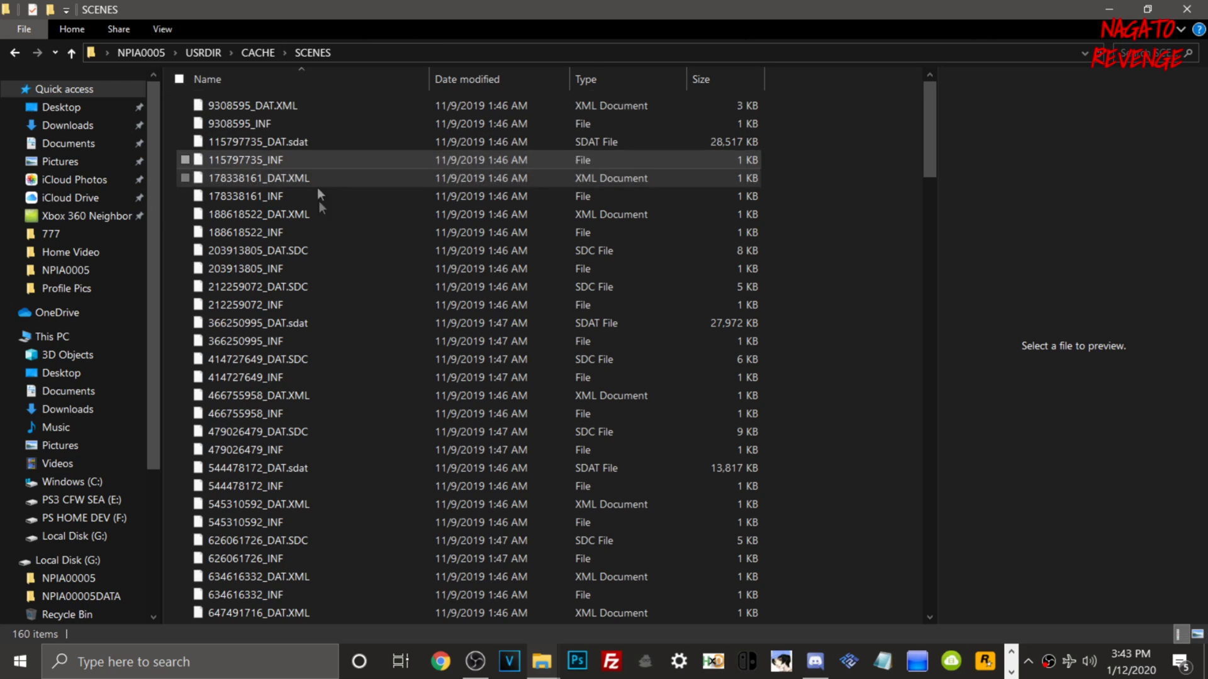
pyautogui.scroll(-15, 317, 187)
pyautogui.scroll(-20, 329, 311)
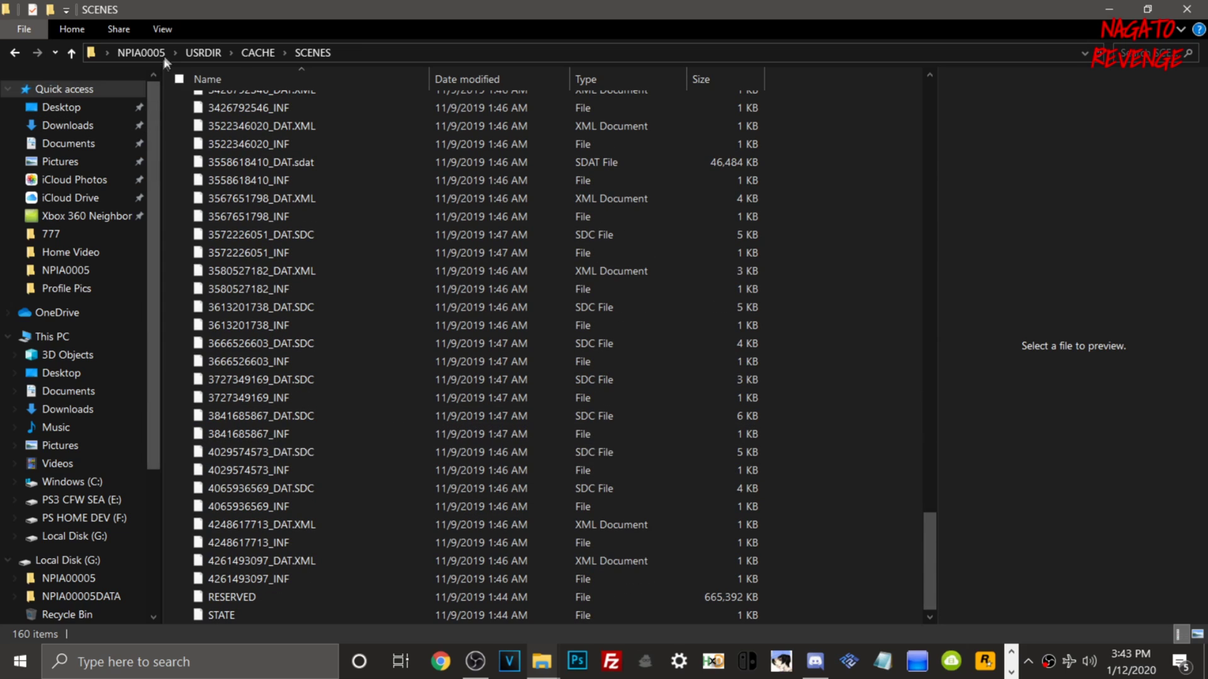
pyautogui.click(242, 52)
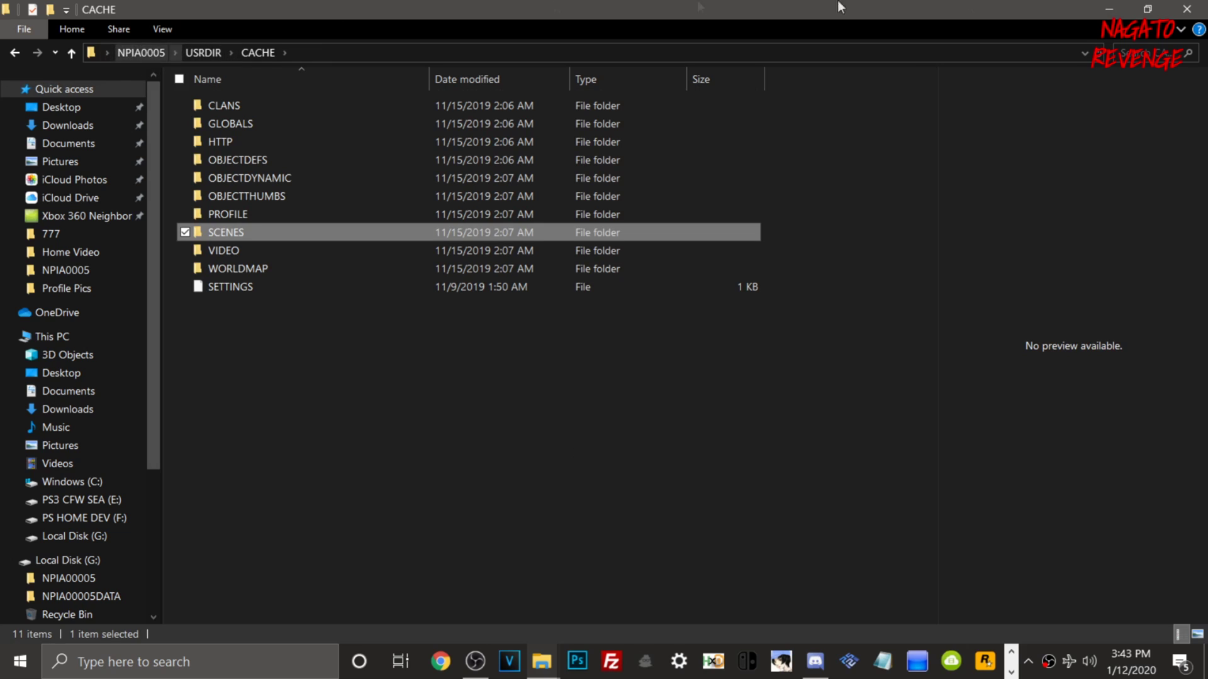
pyautogui.click(1203, 7)
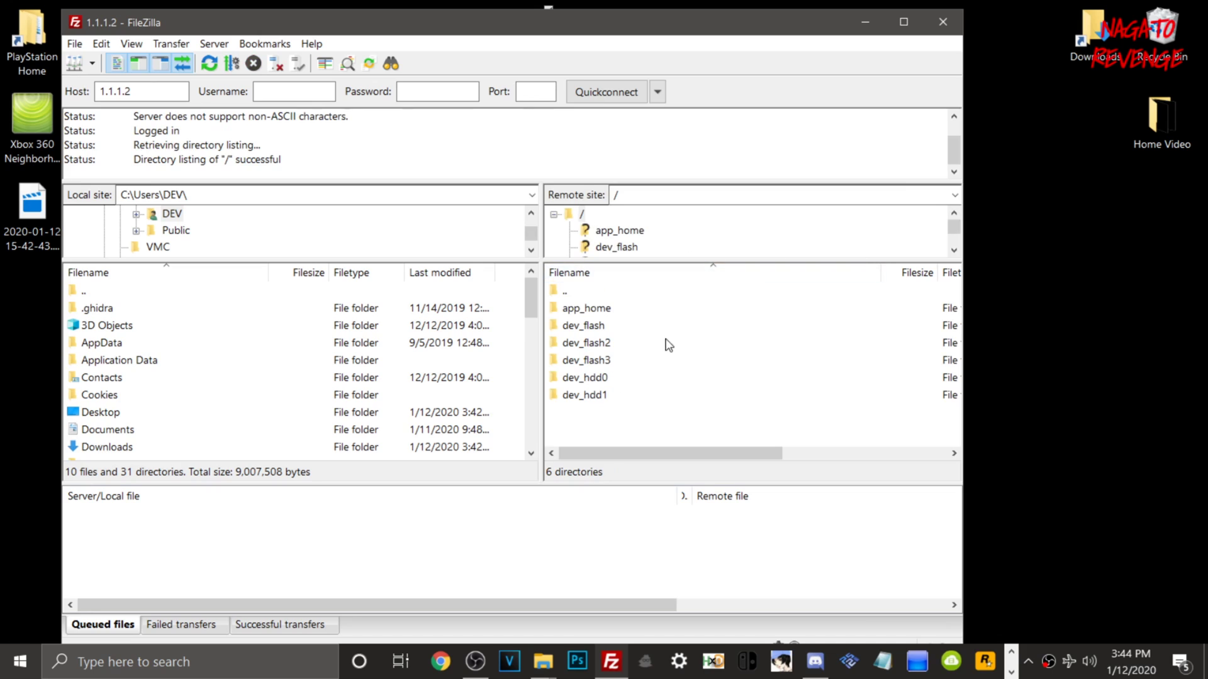
# Step: In FileZilla, open the remote /dev_hdd0/game directory on the PS3
pyautogui.doubleClick(586, 379)
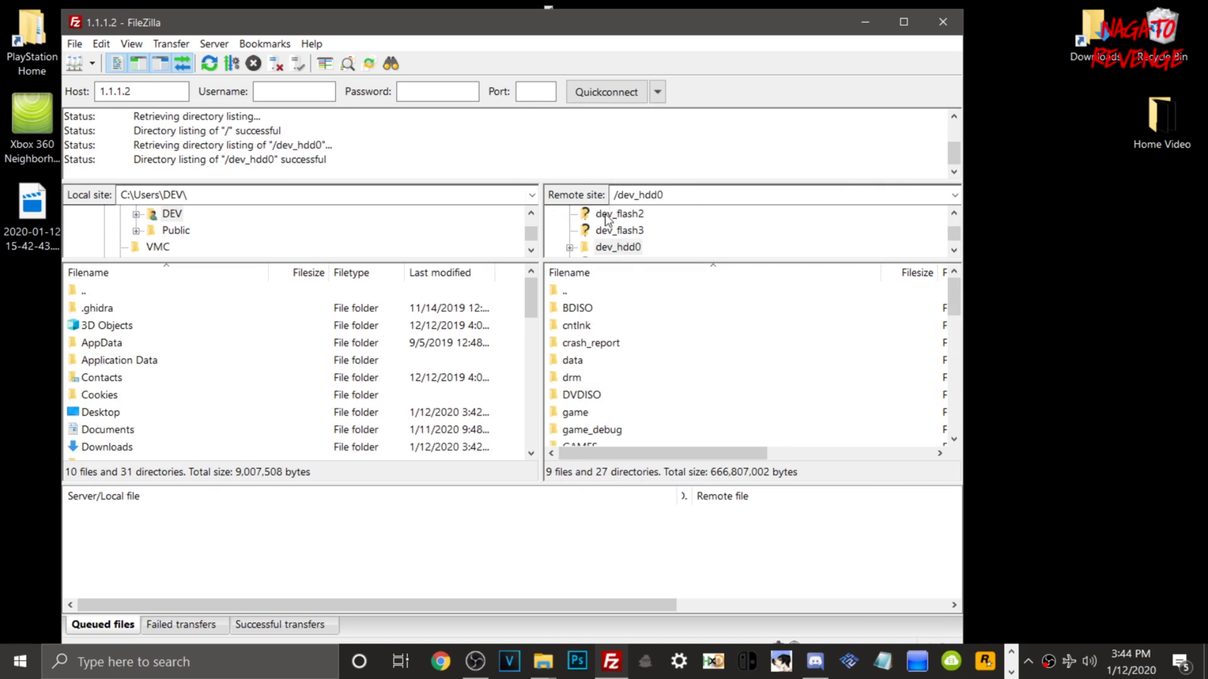
pyautogui.scroll(-3, 617, 359)
pyautogui.scroll(2, 598, 333)
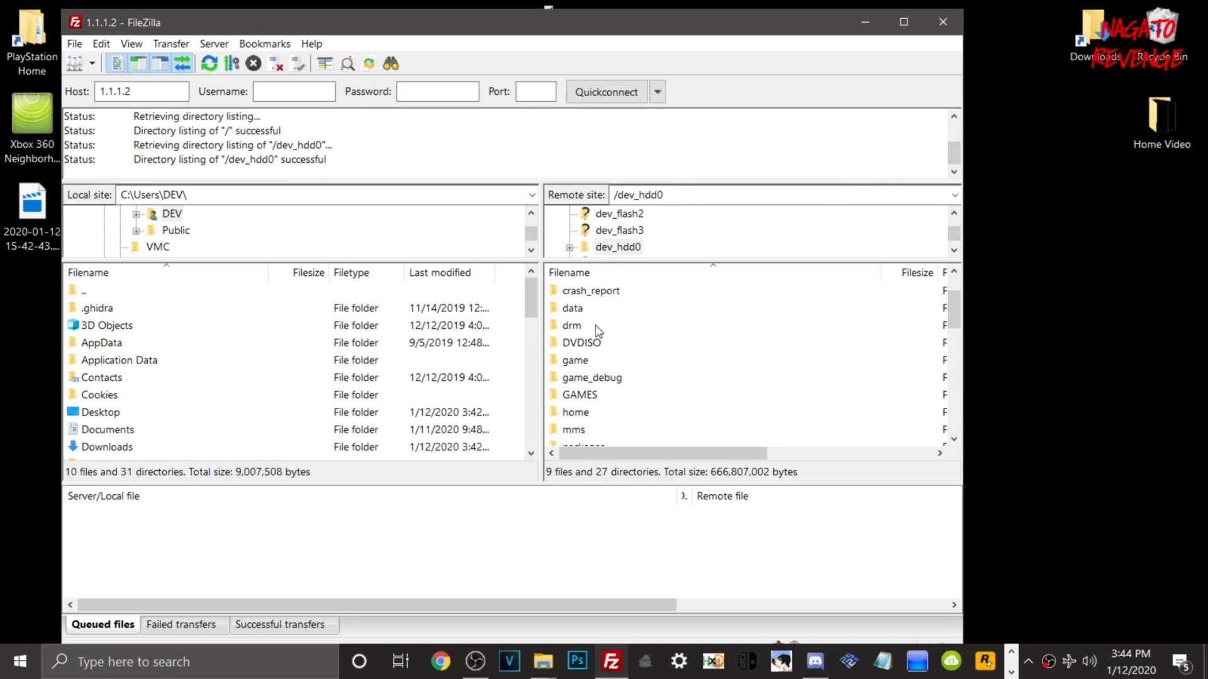
pyautogui.doubleClick(599, 364)
pyautogui.scroll(-3, 629, 352)
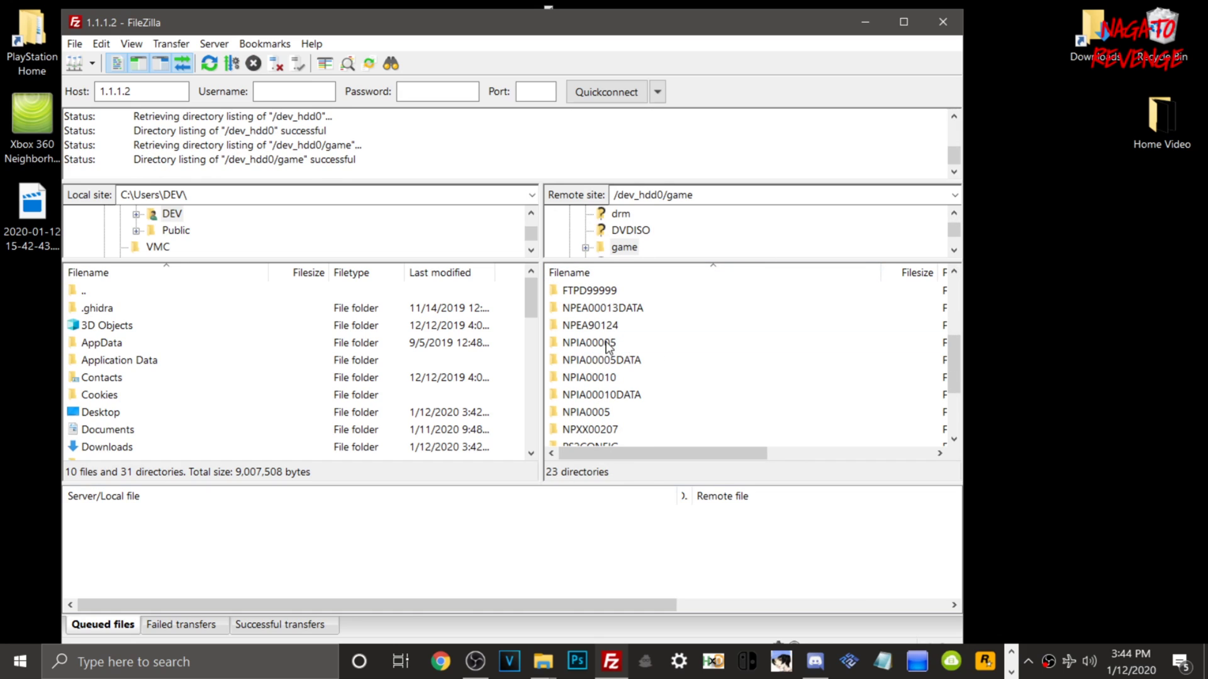
# Step: View the remote NPIA00005 folder and its USRDIR subfolder, and return to /dev_hdd0/game
pyautogui.doubleClick(607, 345)
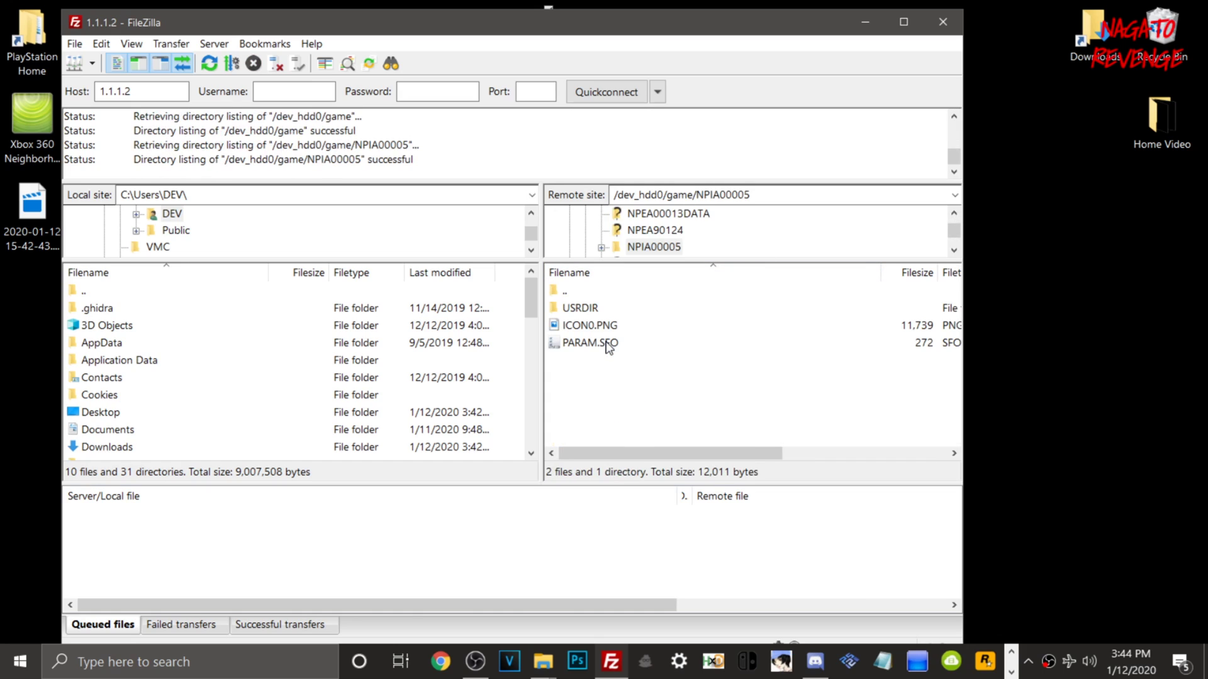
pyautogui.doubleClick(619, 308)
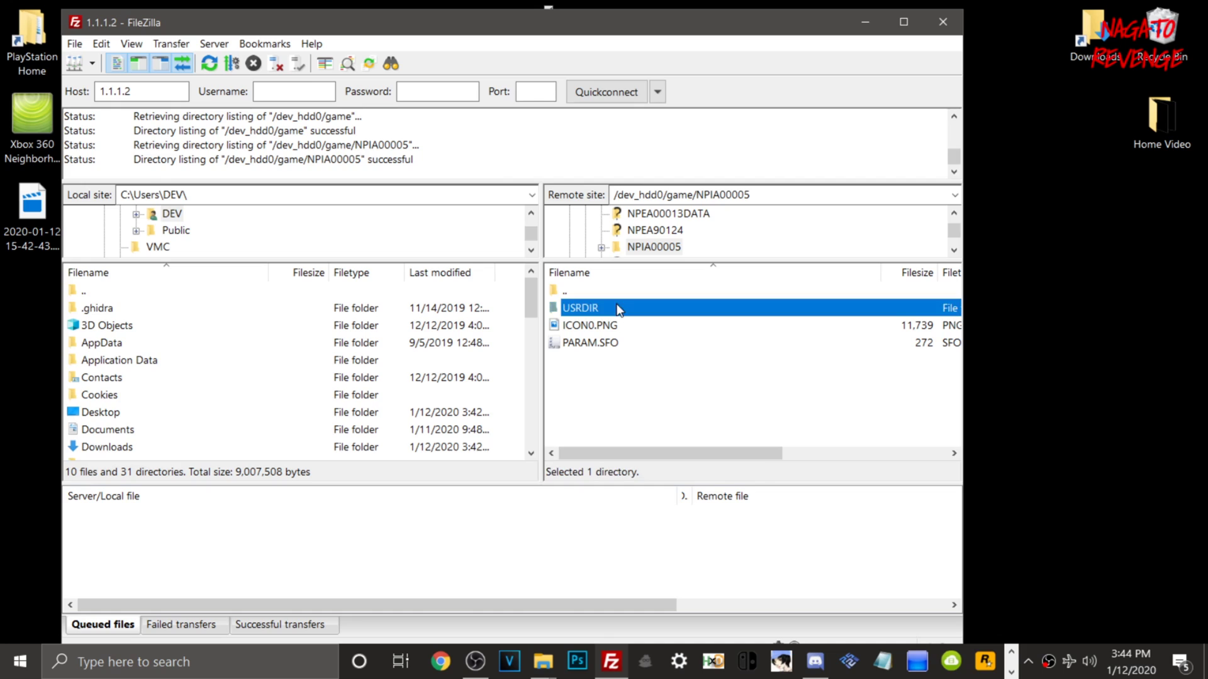
pyautogui.doubleClick(574, 292)
pyautogui.doubleClick(599, 292)
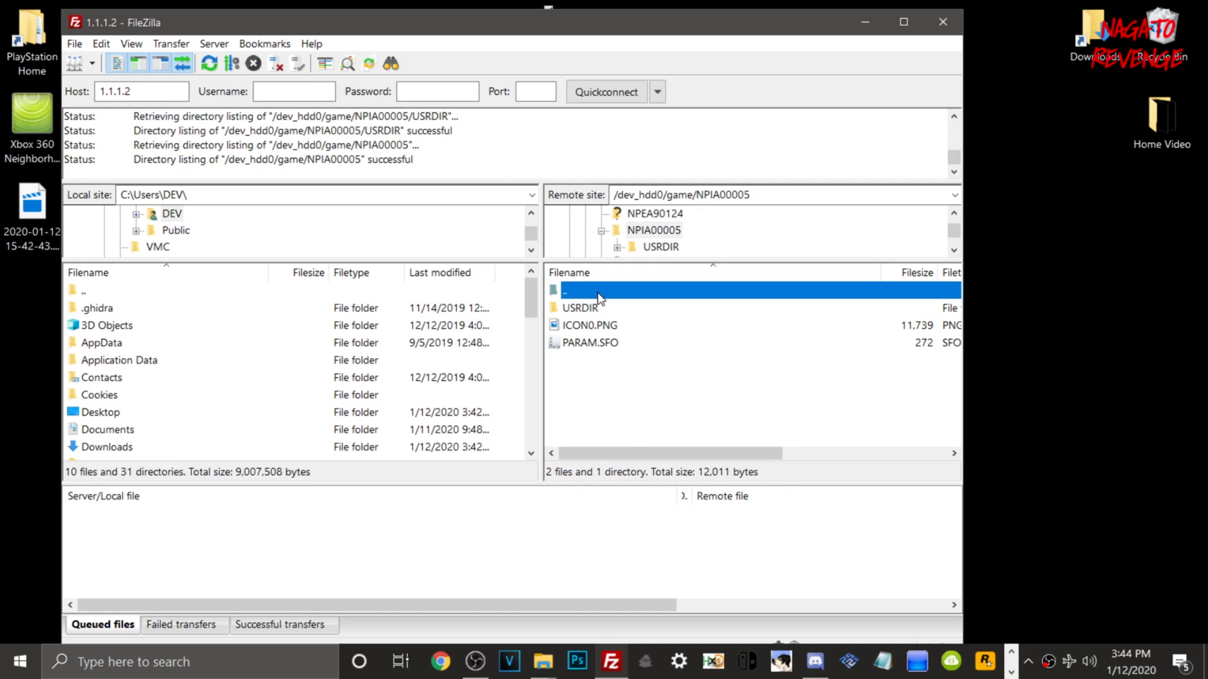
# Step: Select the remote NPIA00005 and NPIA00005DATA folders together and minimize FileZilla
pyautogui.scroll(-2, 640, 431)
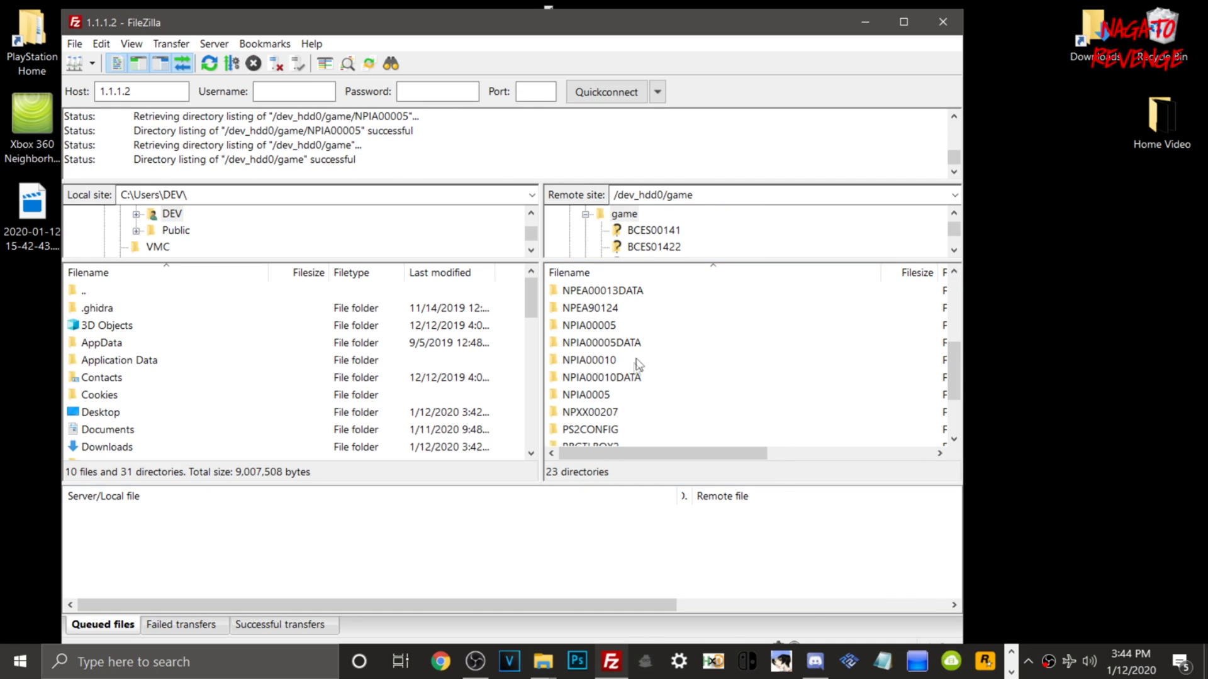
pyautogui.click(636, 343)
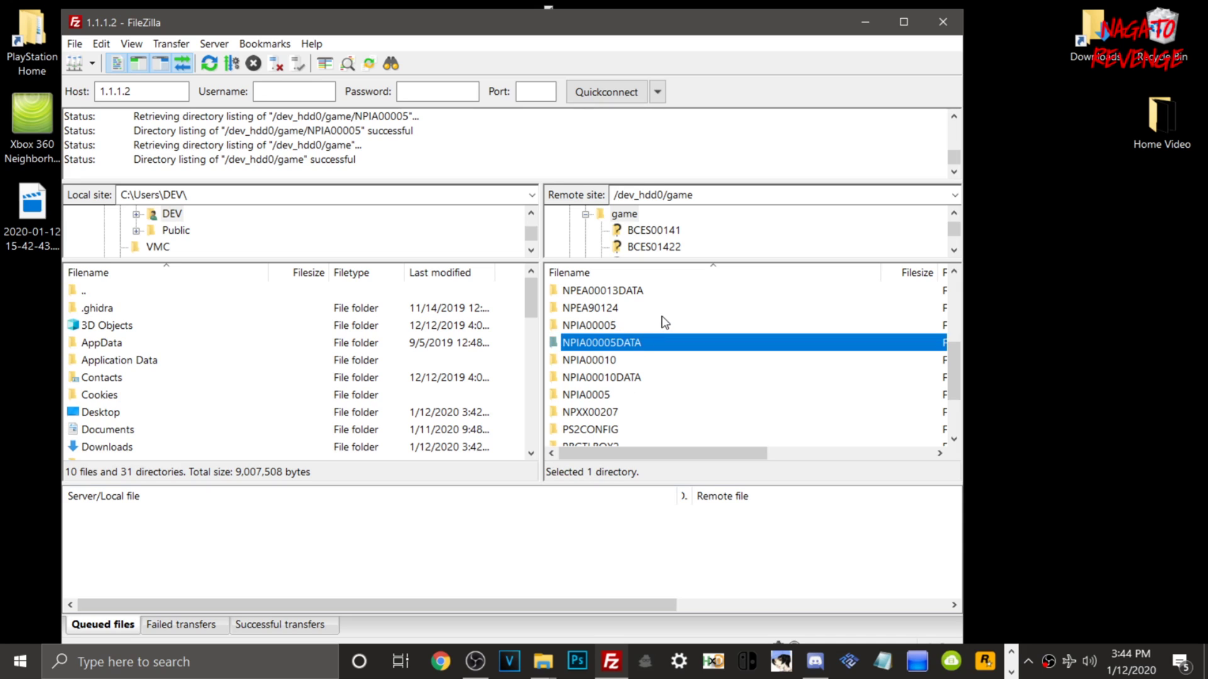
pyautogui.keyDown('ctrl'); pyautogui.click(660, 324); pyautogui.keyUp('ctrl')
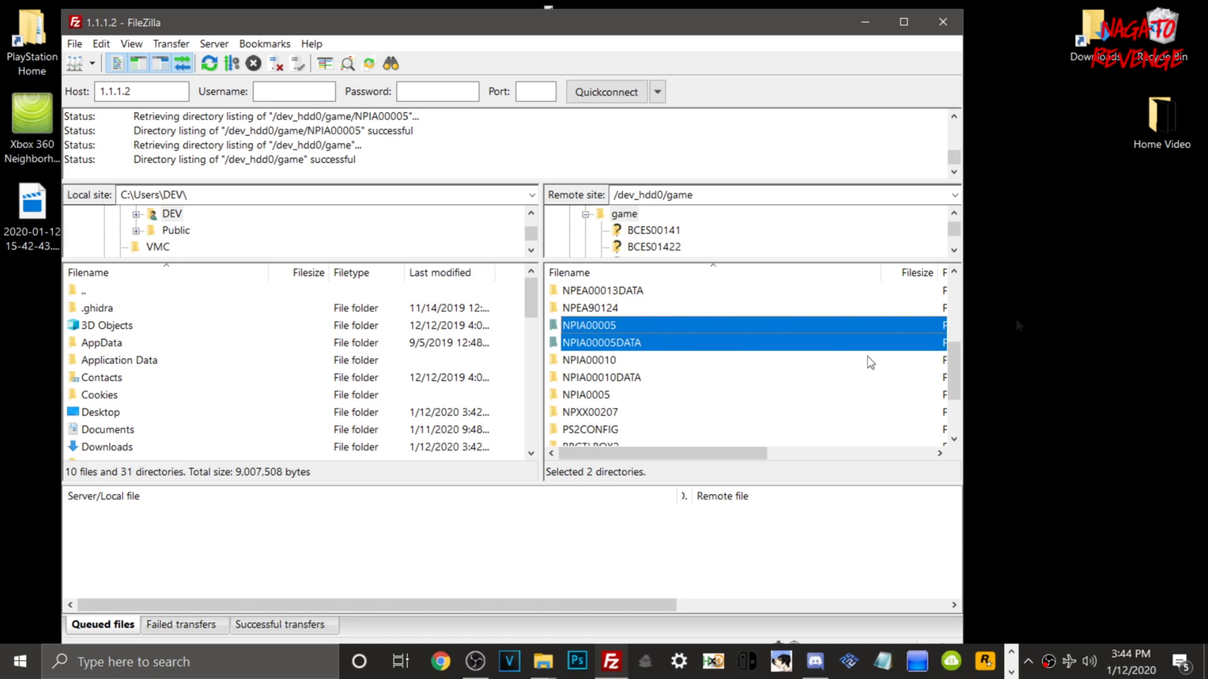
pyautogui.click(865, 22)
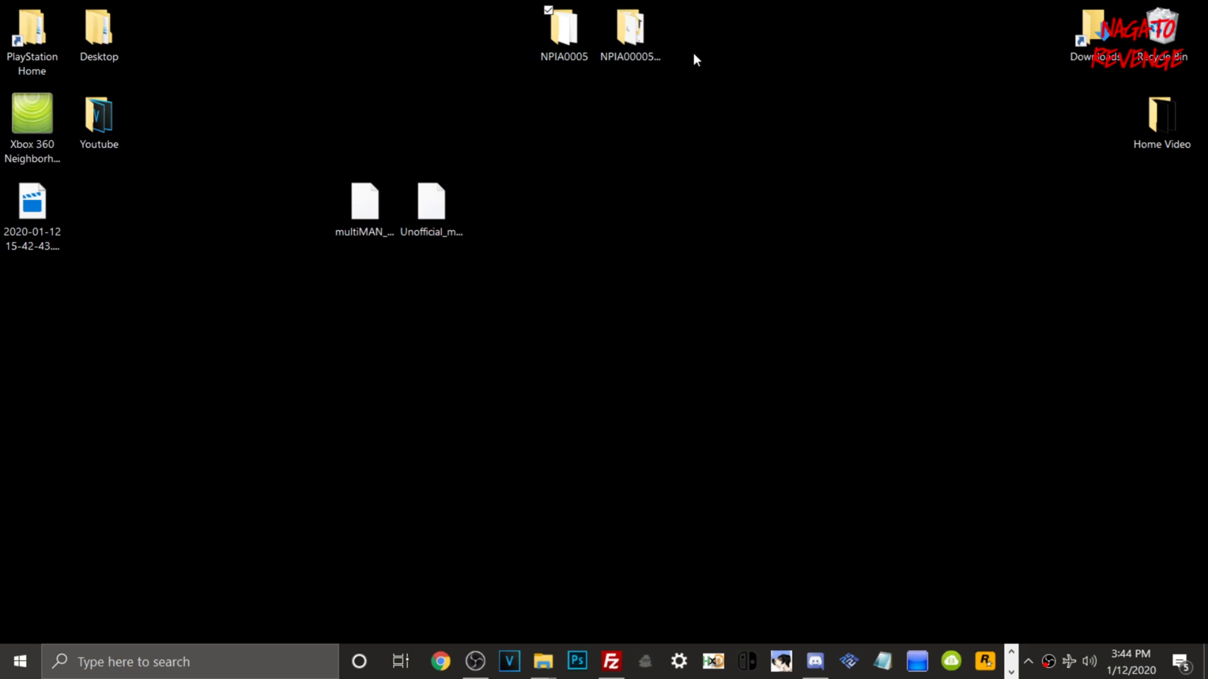
# Step: Move the NPIA0005 and NPIA00005DATA folders to mid-desktop and compress them into a ZIP archive named PS Home cache data
pyautogui.moveTo(748, 48); pyautogui.dragTo(566, 19)
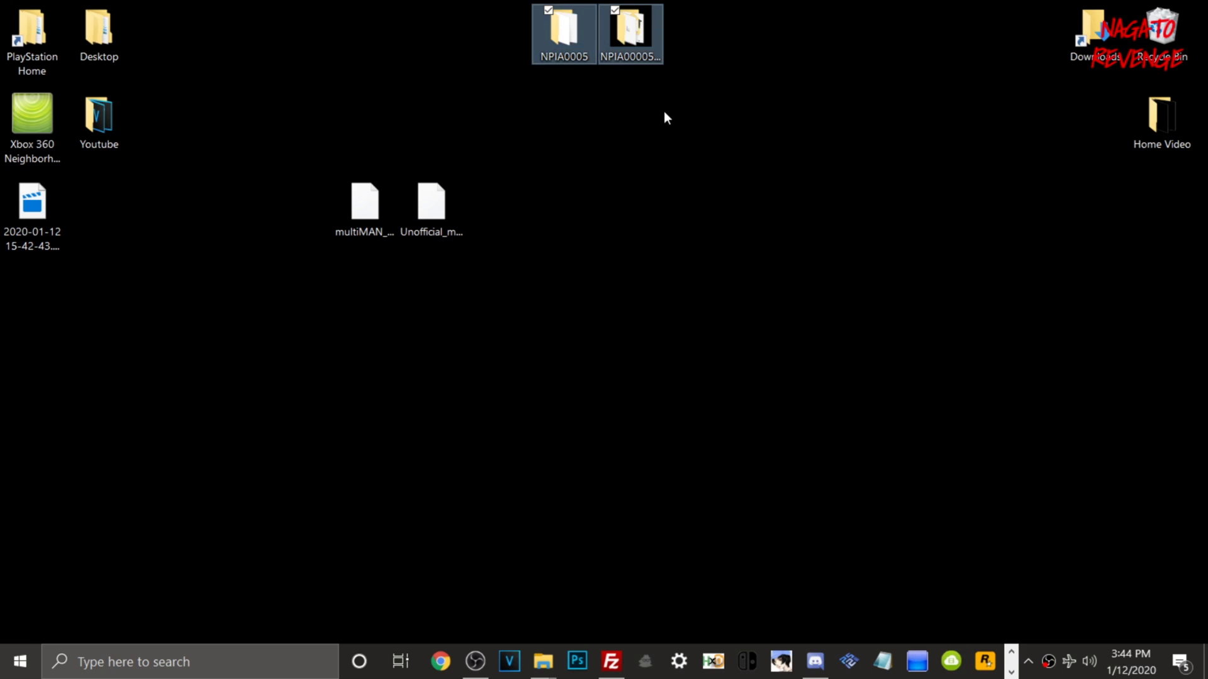
pyautogui.moveTo(651, 37); pyautogui.dragTo(727, 265)
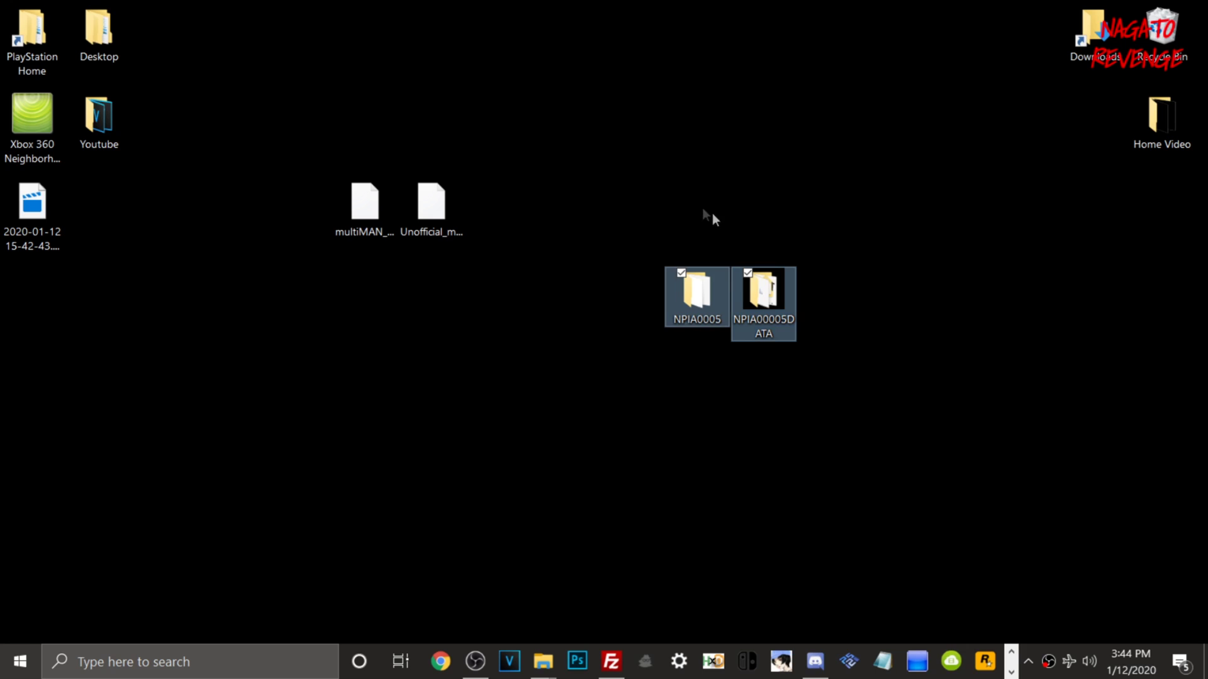
pyautogui.rightClick(714, 291)
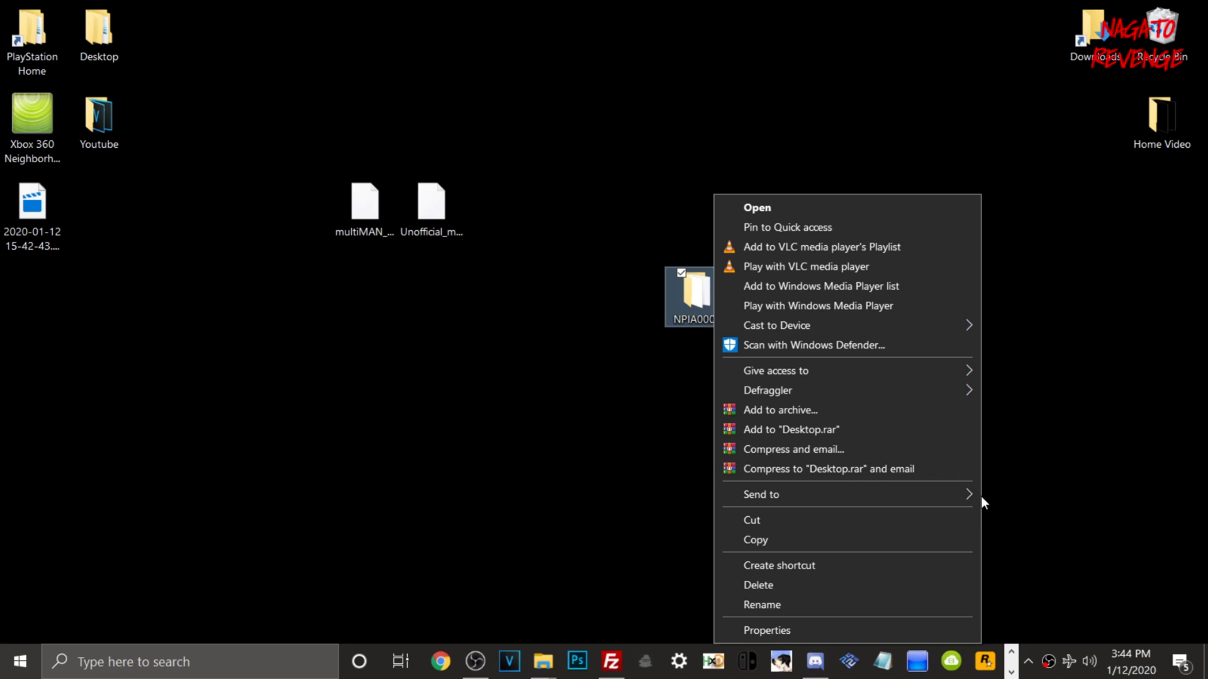
pyautogui.click(859, 411)
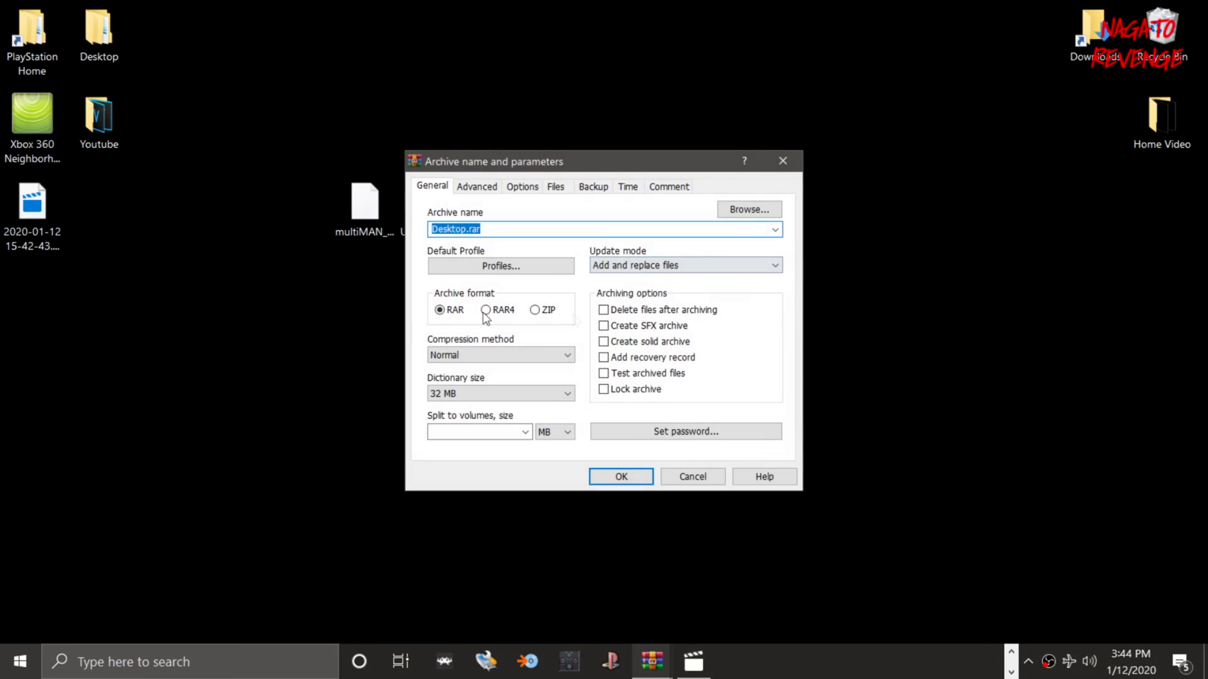
pyautogui.click(537, 311)
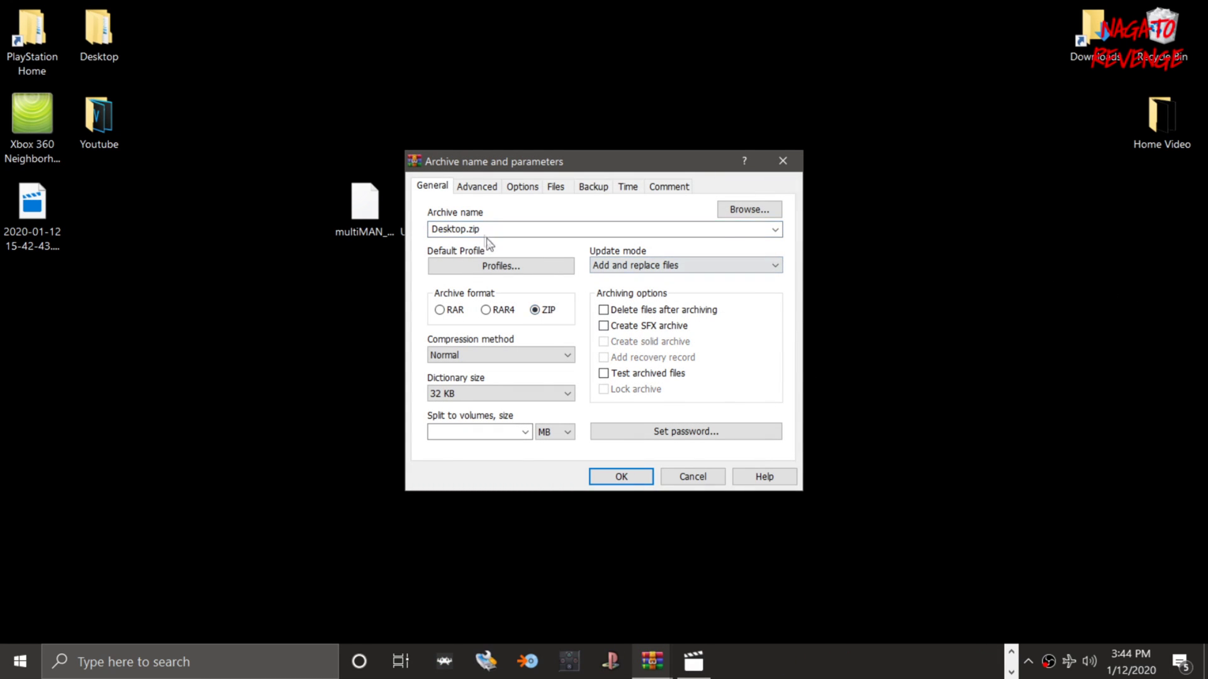
pyautogui.doubleClick(467, 228)
pyautogui.write('PS Home cache data')
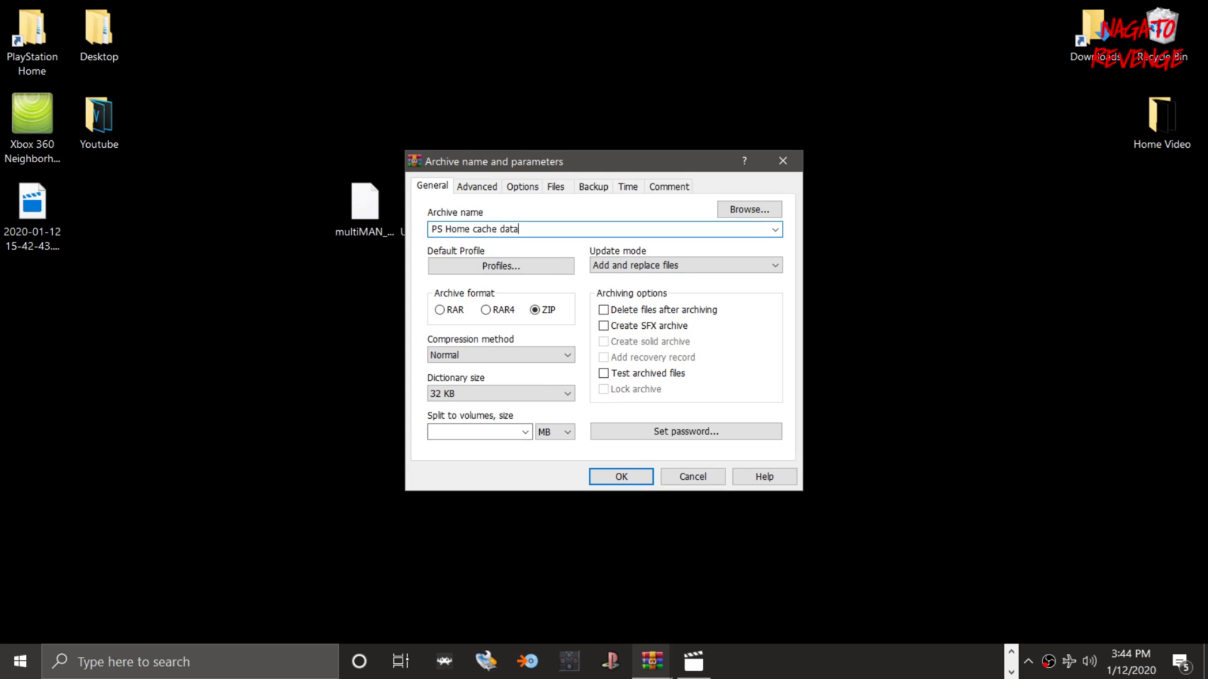
pyautogui.press('Return')
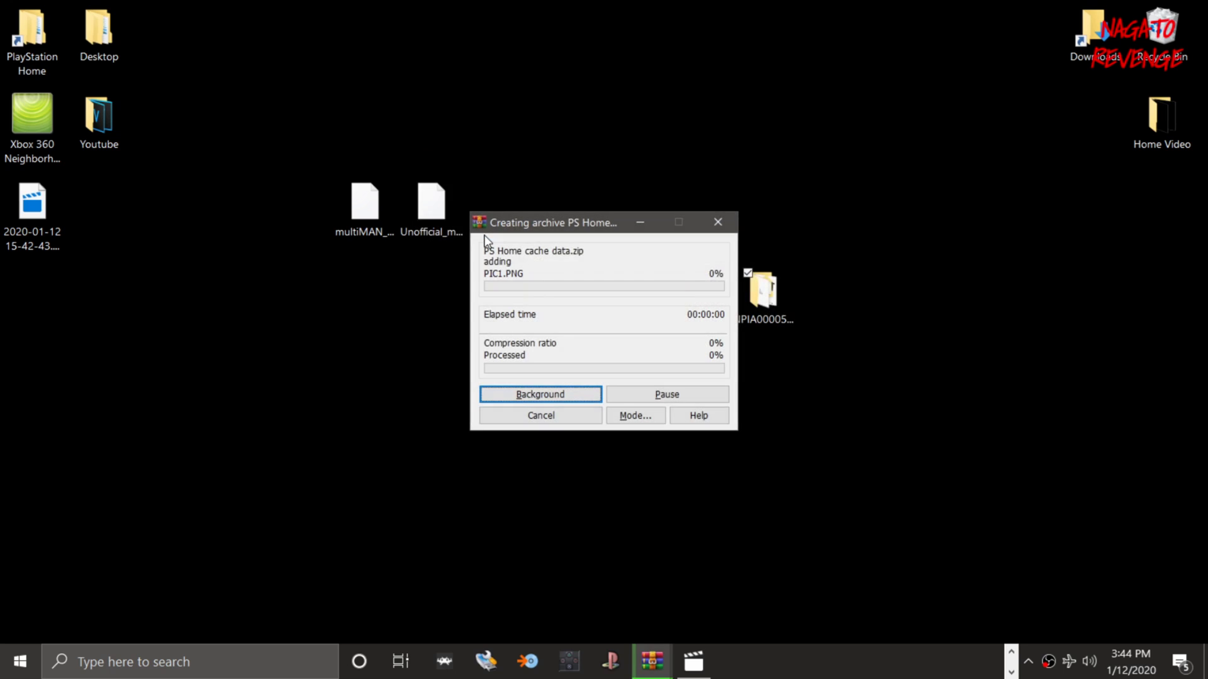